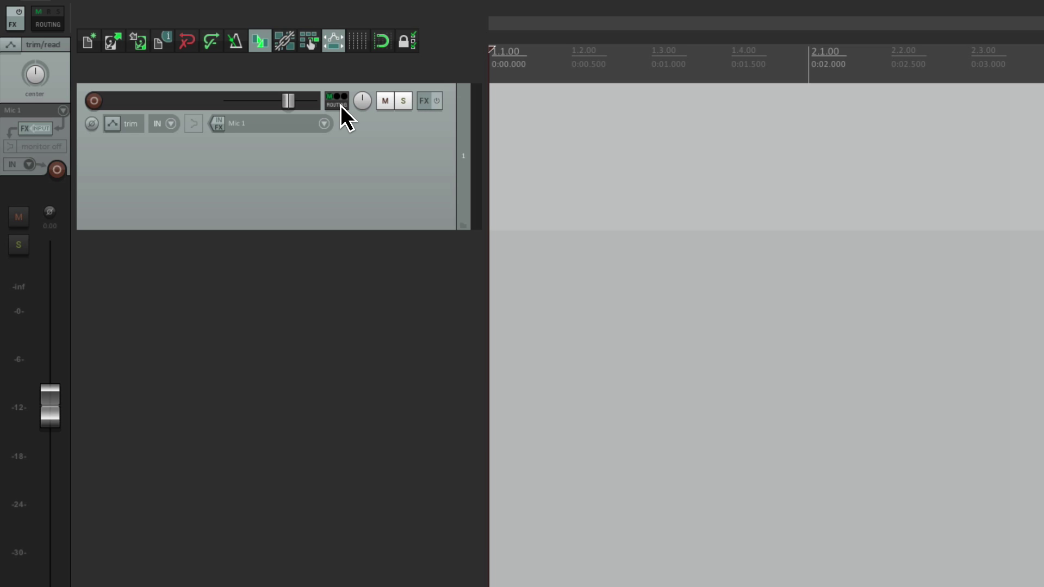
Step: Arm the first track for recording and name it "Vocal"
left_click(94, 101)
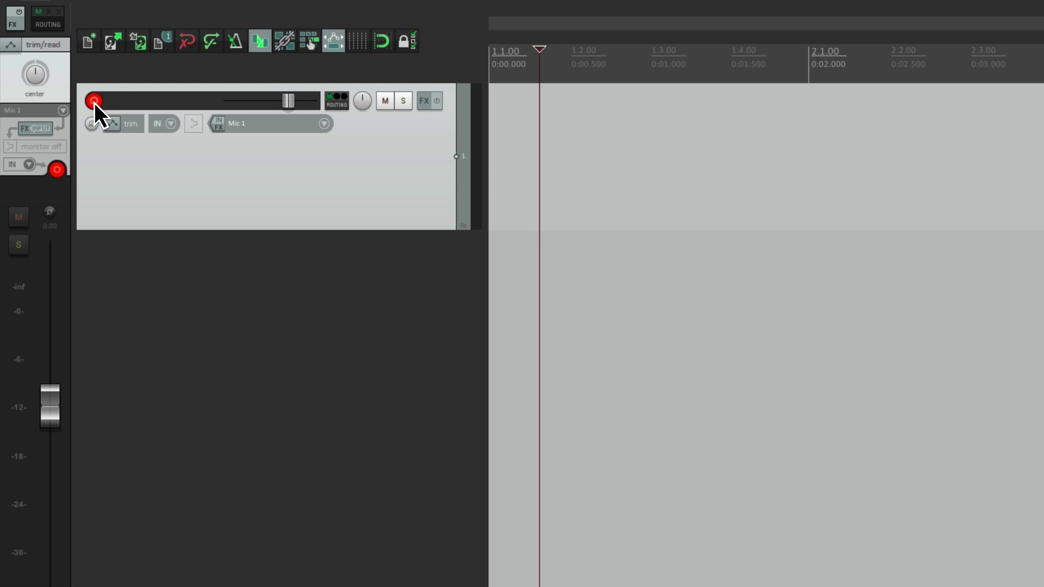
double_click(159, 100)
type("Vocal")
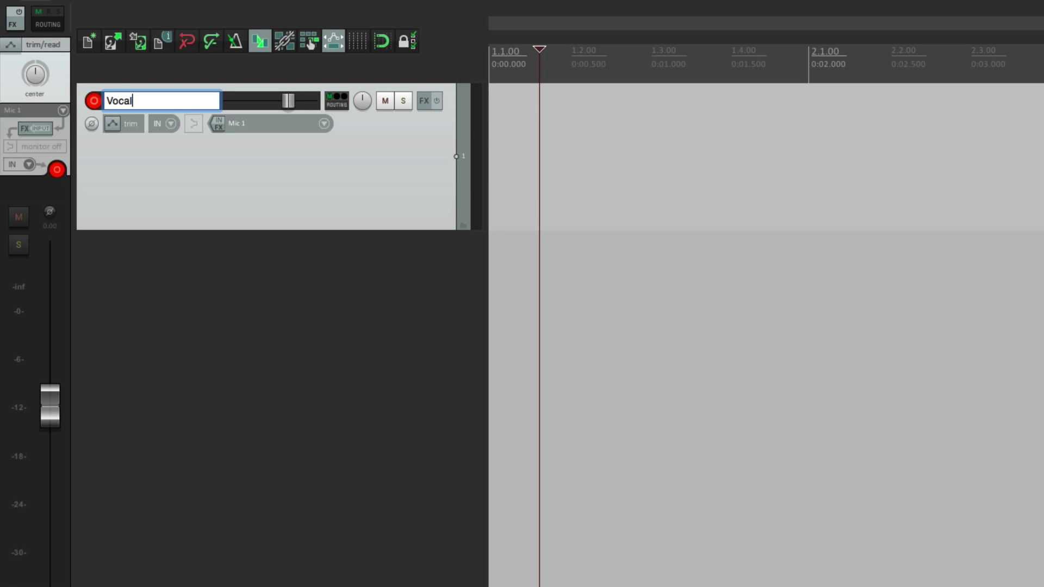
key("Return")
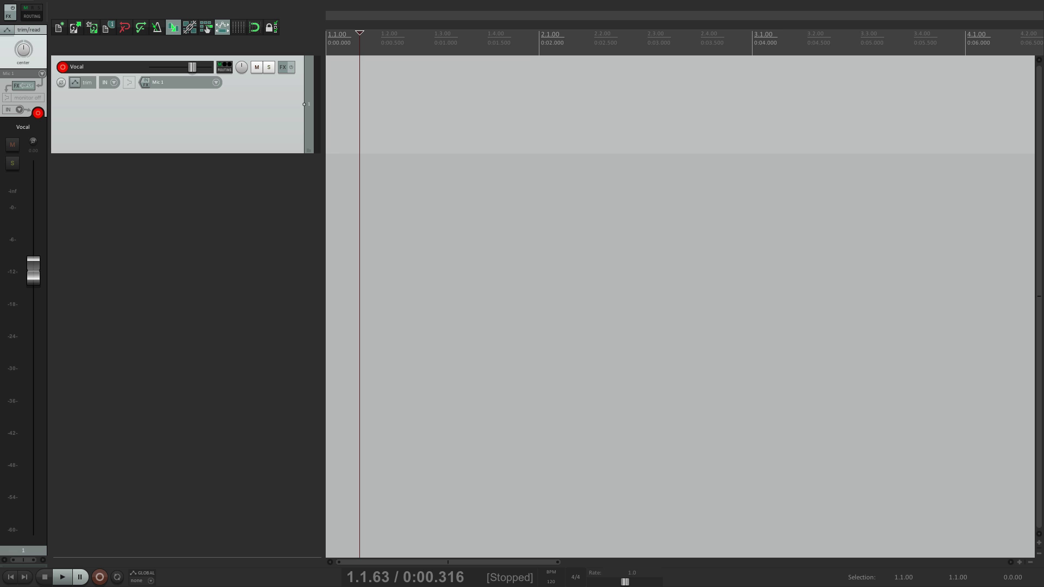
Step: Insert three additional tracks named "Vocal" after the last touched track
mouse_move(211, 6)
left_click(166, 3)
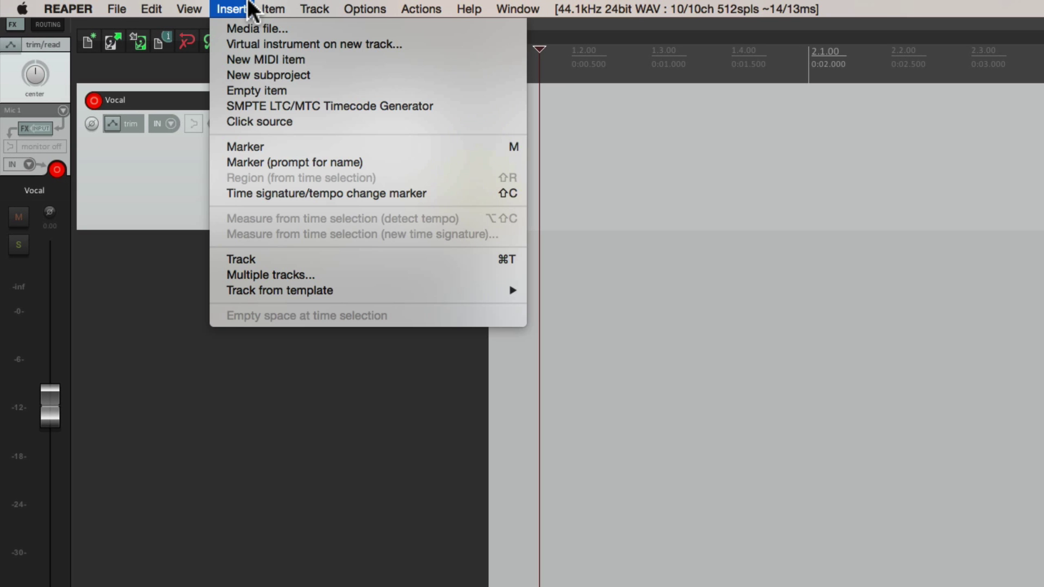
left_click(220, 278)
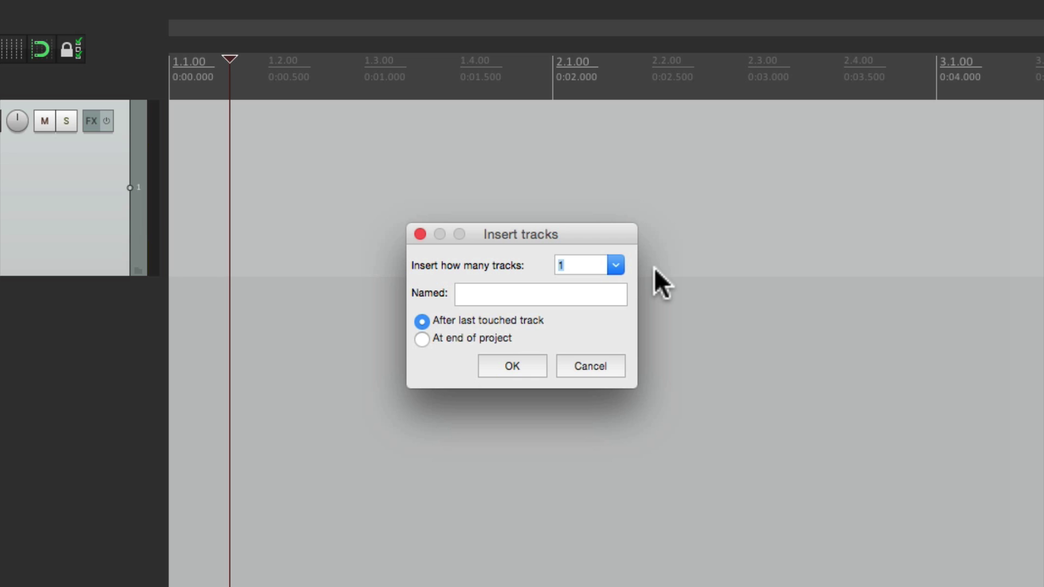
left_click(619, 264)
left_click(591, 313)
left_click(541, 295)
type("Vocal")
key("Return")
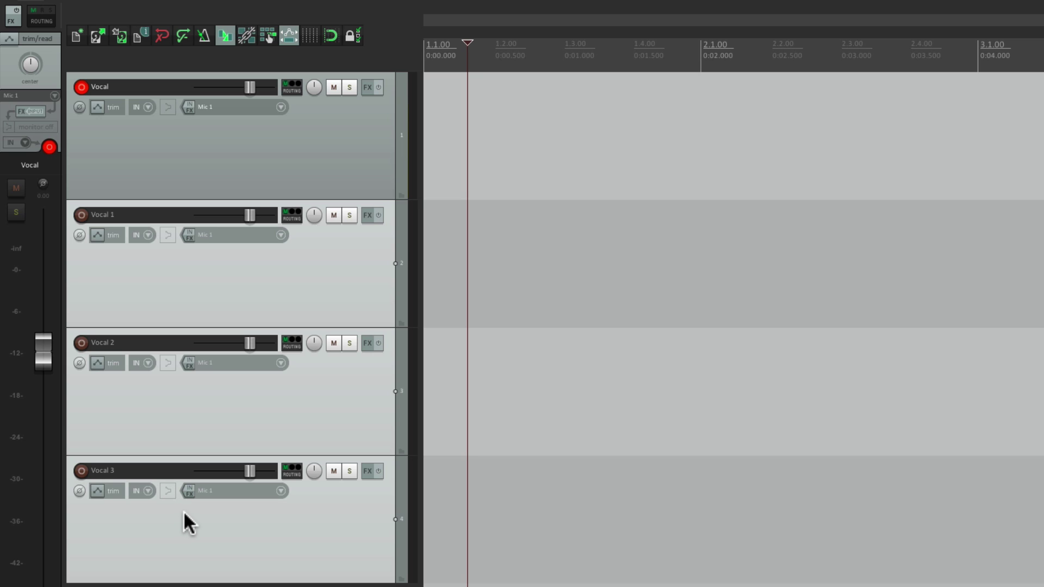
Step: Make the Vocal track a folder parent of the three numbered tracks, and switch record arming from it to Vocal 1
left_click(340, 168)
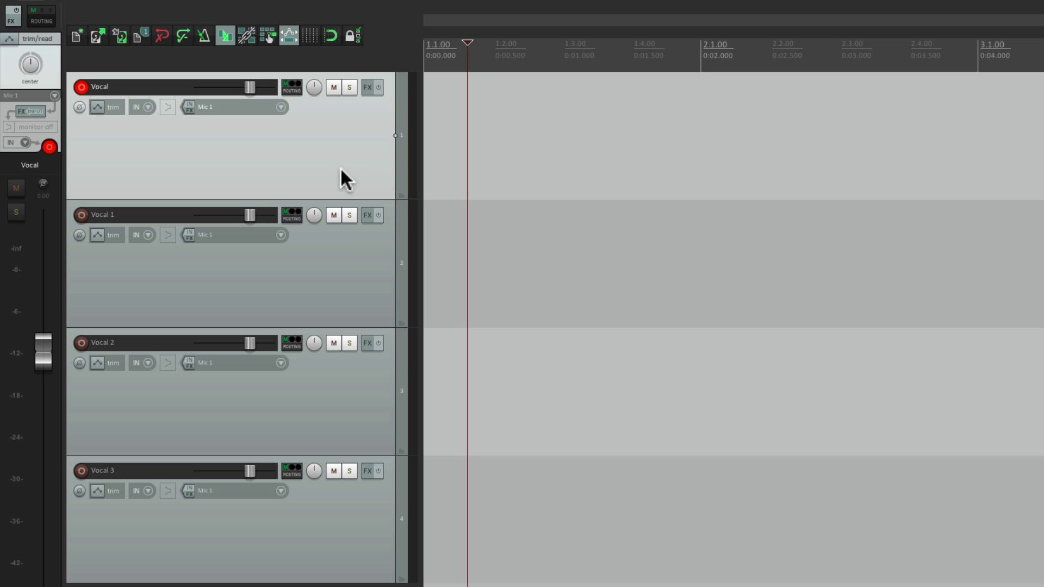
left_click(401, 191)
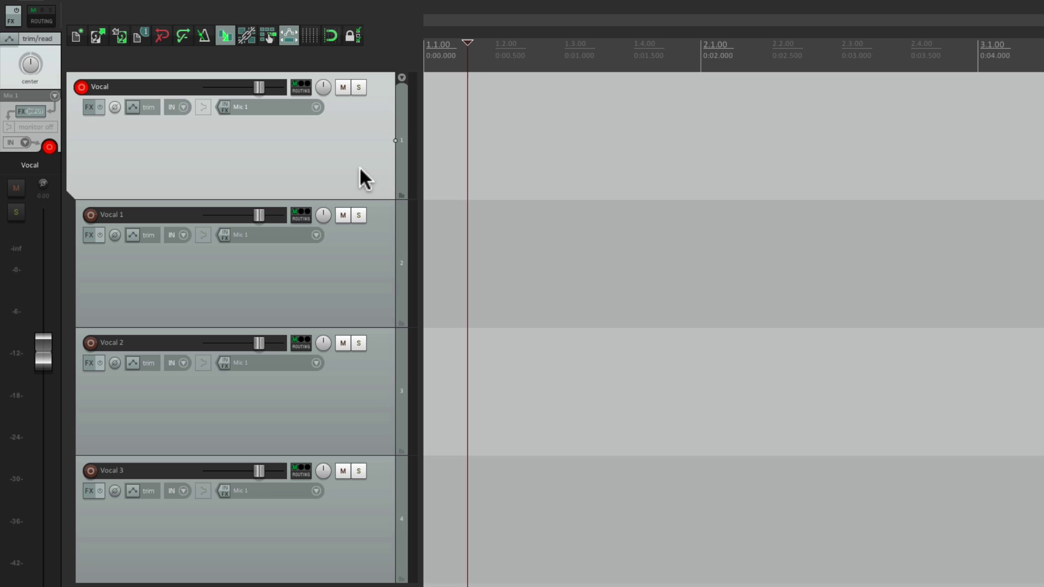
left_click(85, 87)
left_click(87, 212)
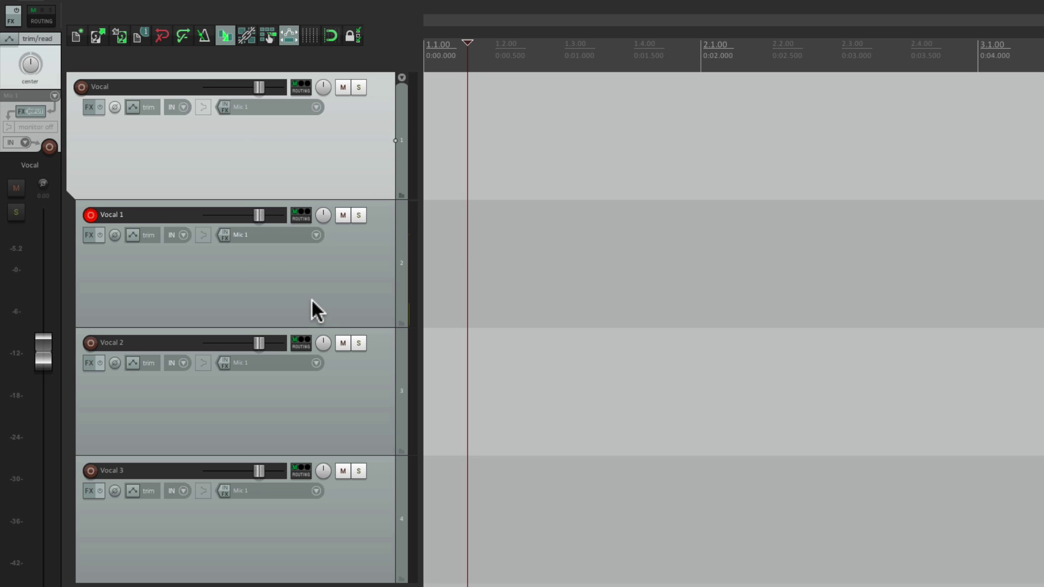
Step: Record a test take about 2 seconds long on Vocal 1 and play it back through the Vocal folder
left_click(499, 241)
key("ctrl+r")
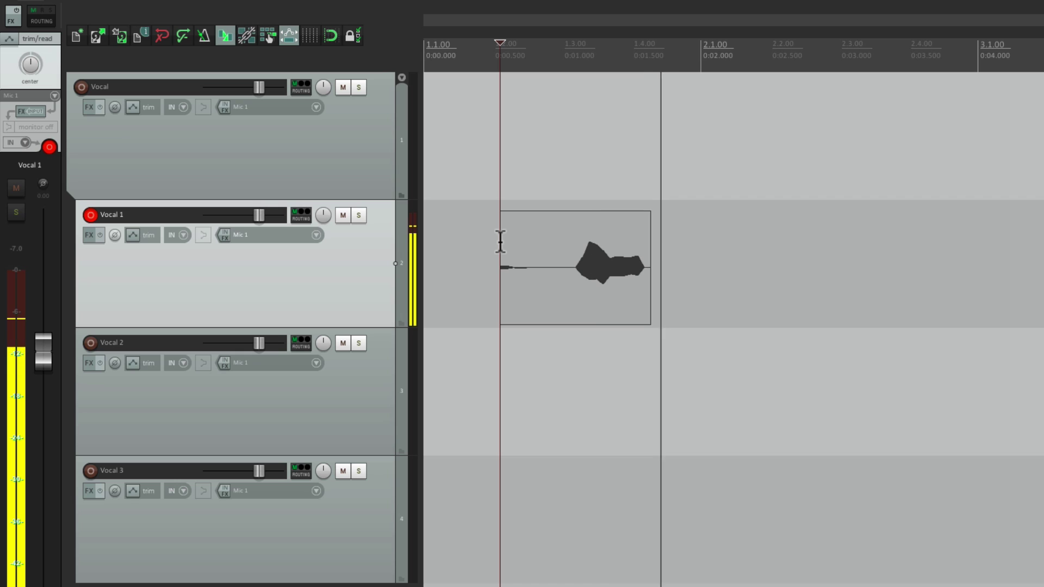
key("space")
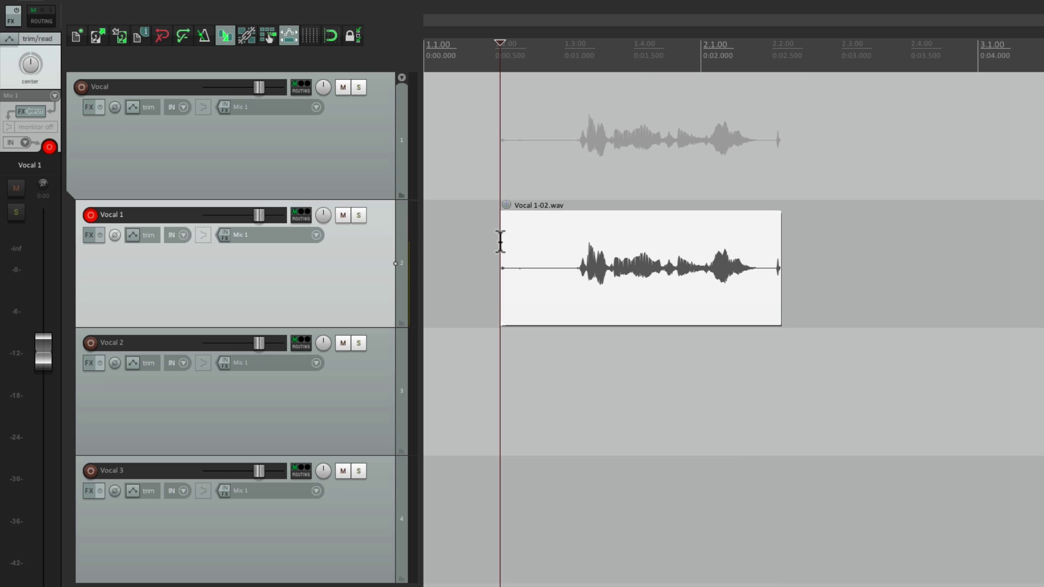
left_click(565, 204)
key("space")
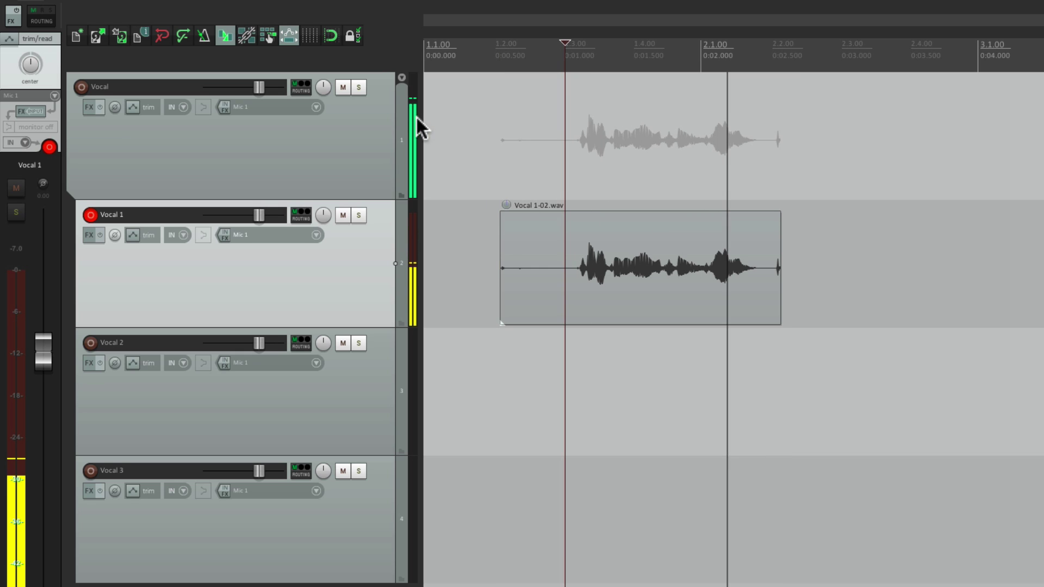
left_click(321, 139)
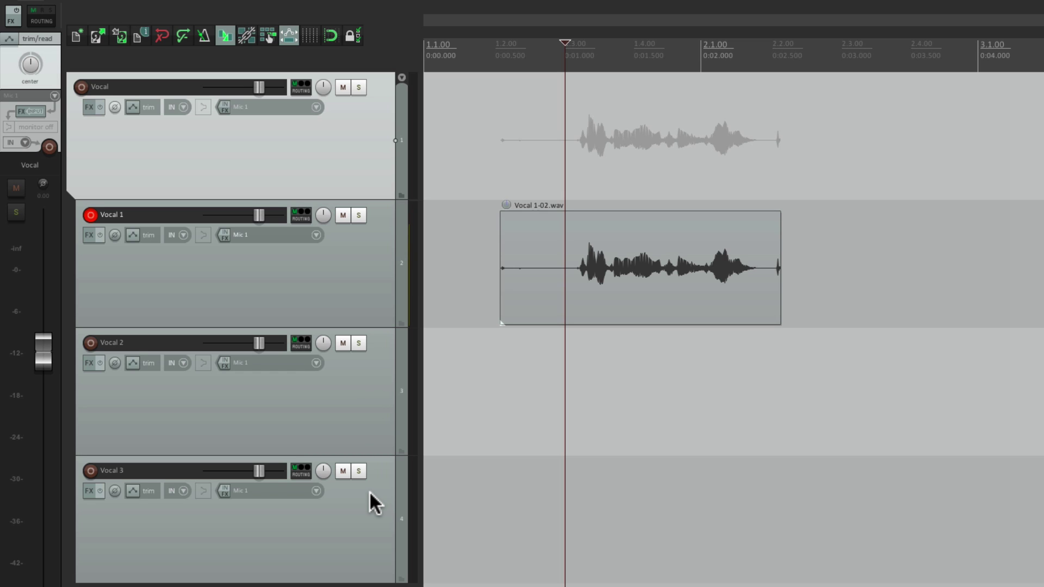
Step: Delete the test recording from Vocal 1
left_click(654, 231)
key("Delete")
left_click(489, 248)
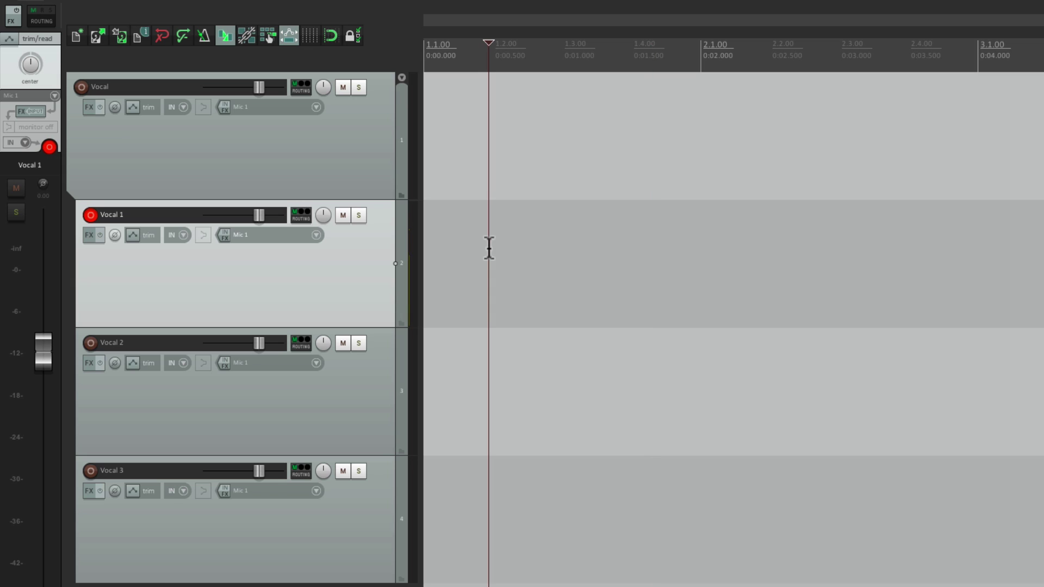
Step: Record the first vocal take on Vocal 1, about 3.4 seconds long, starting at about 0.8 seconds
left_click(537, 248)
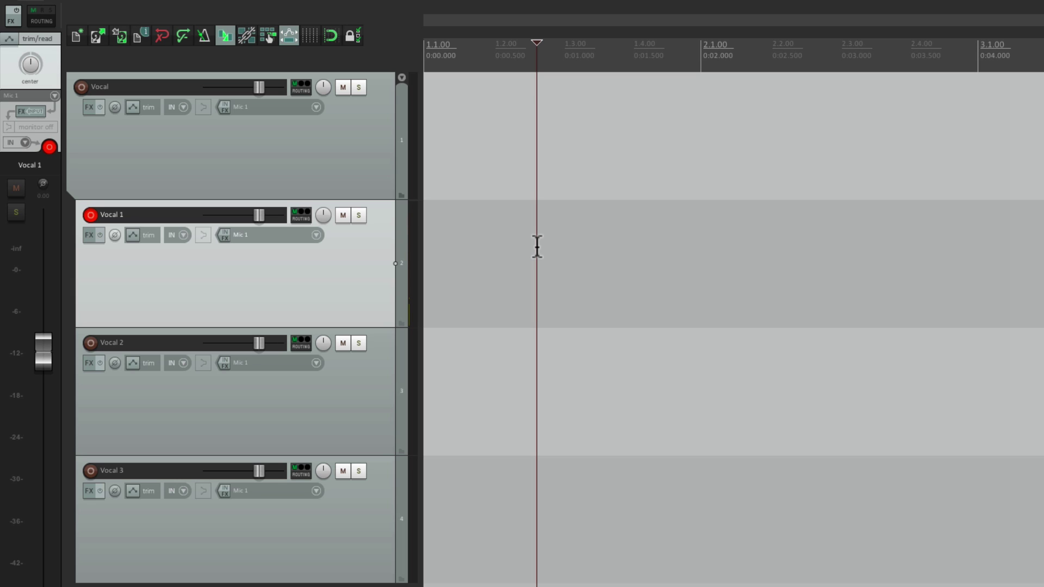
left_click(352, 130)
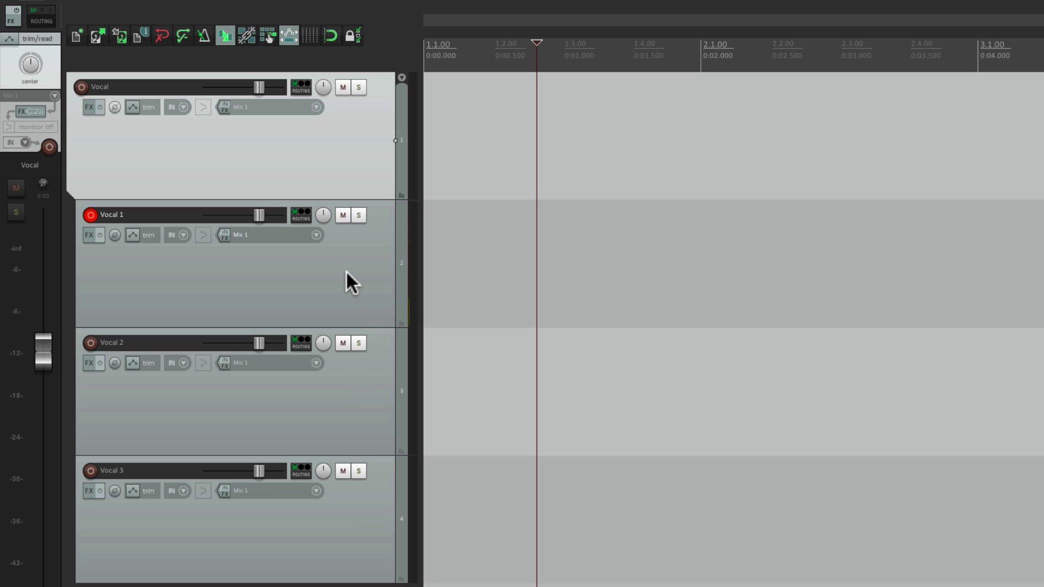
left_click(531, 246)
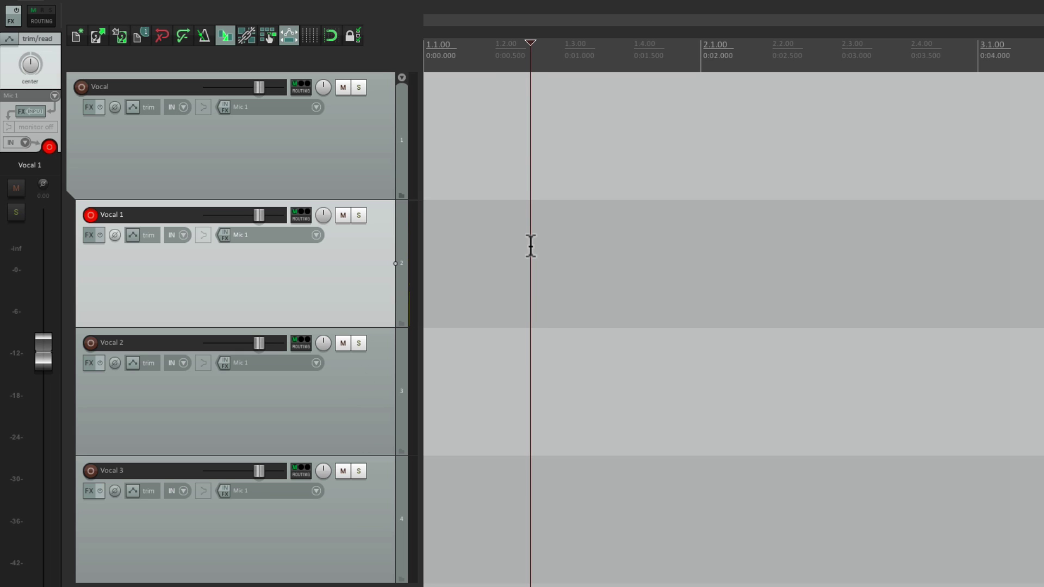
key("ctrl+r")
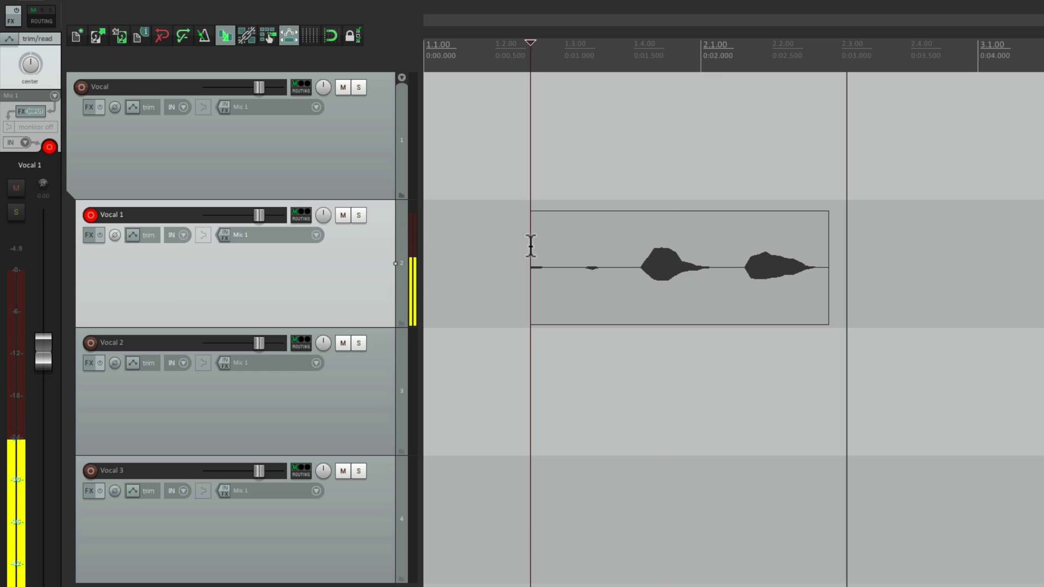
key("space")
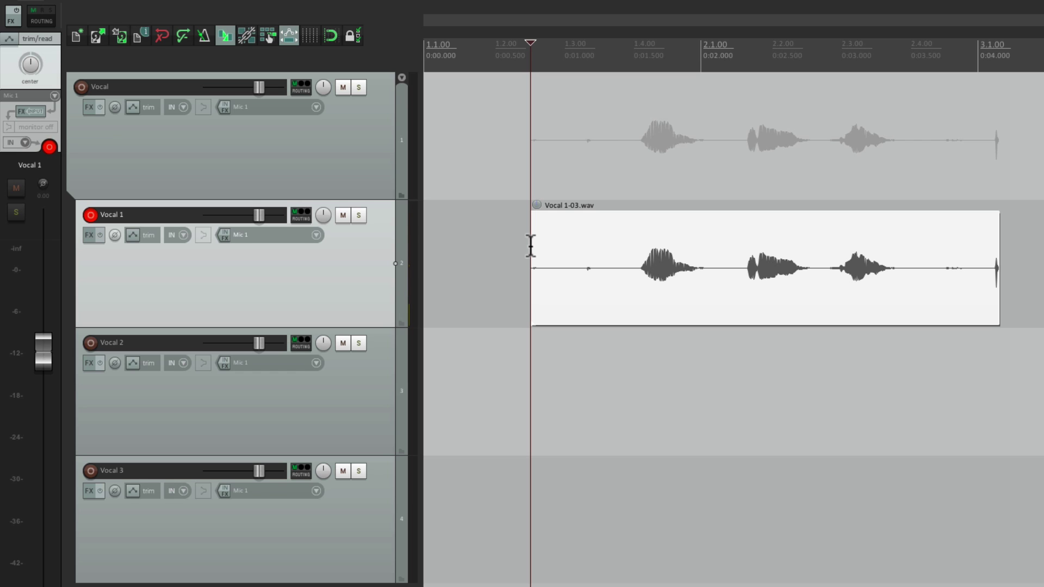
Step: Mute and disarm Vocal 1, and record a second take on armed Vocal 2, about 3.9 seconds long, starting at about 0.25 seconds
left_click(343, 215)
left_click(91, 215)
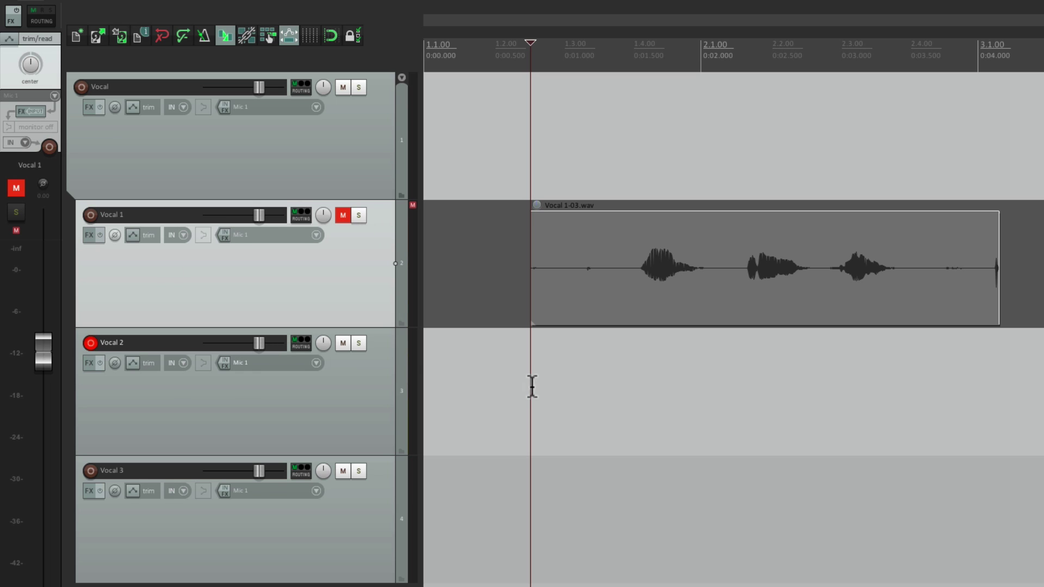
left_click(470, 374)
left_click(459, 371)
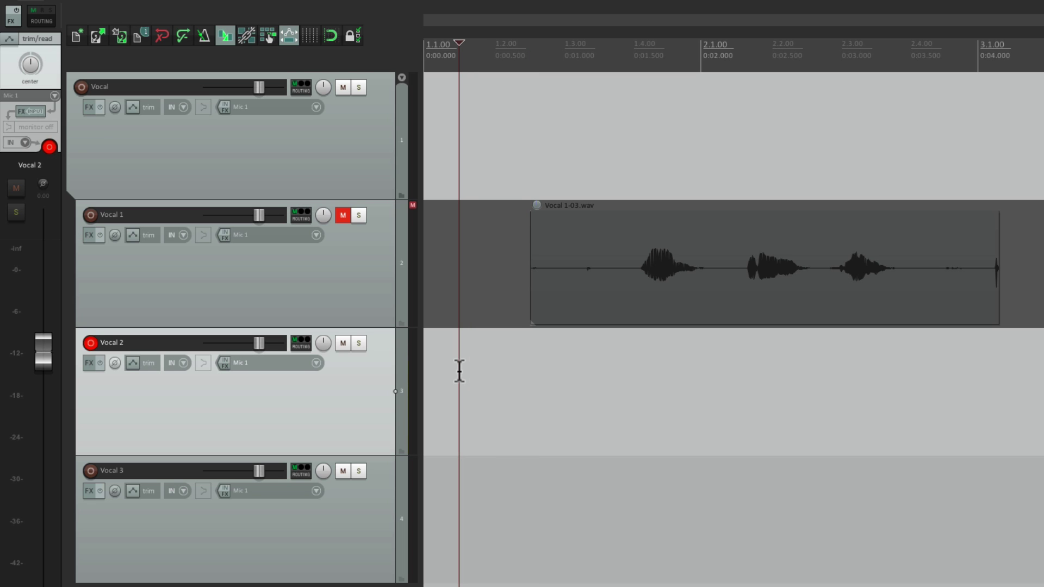
key("ctrl+r")
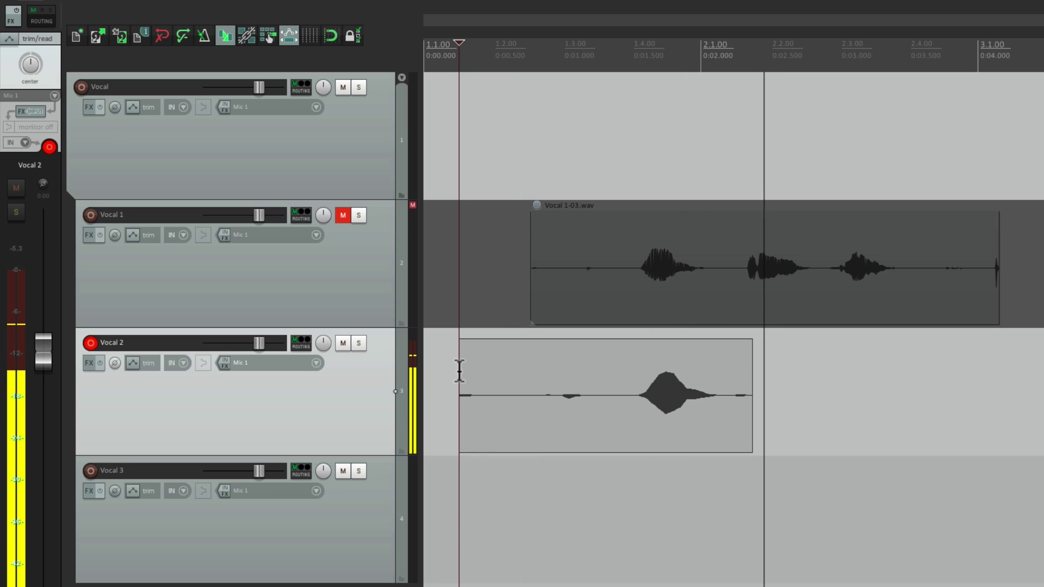
key("ctrl+r")
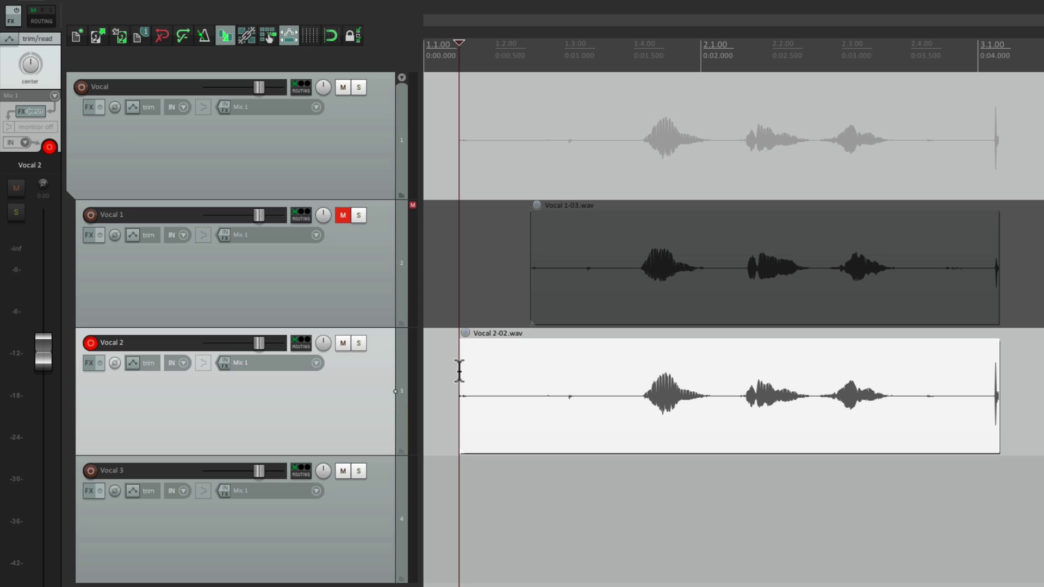
Step: Mute and disarm Vocal 2, and record a third take on armed Vocal 3, about 2.9 seconds long, starting at about 1 second
left_click(343, 343)
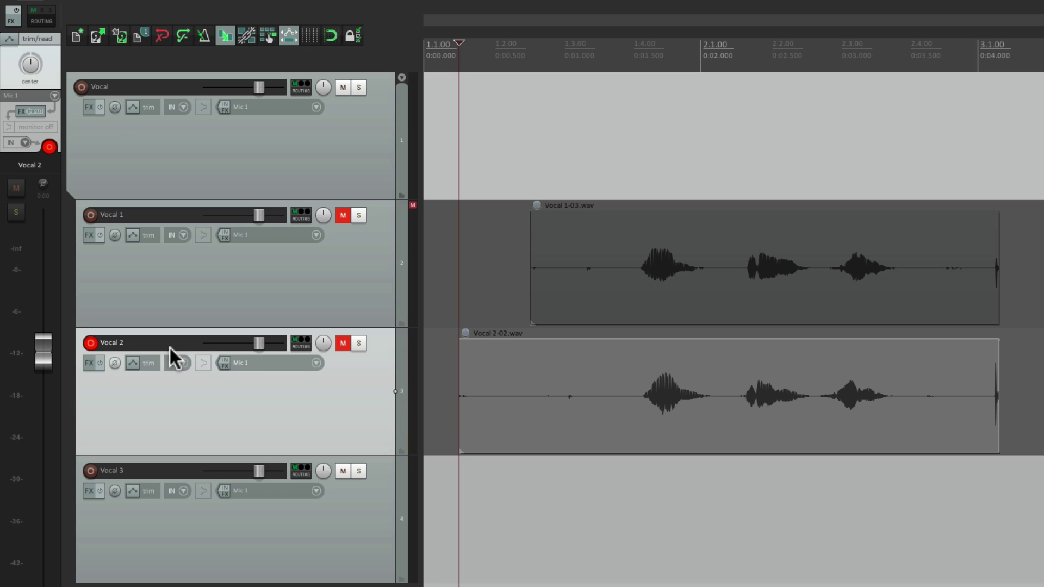
left_click(90, 343)
left_click(91, 471)
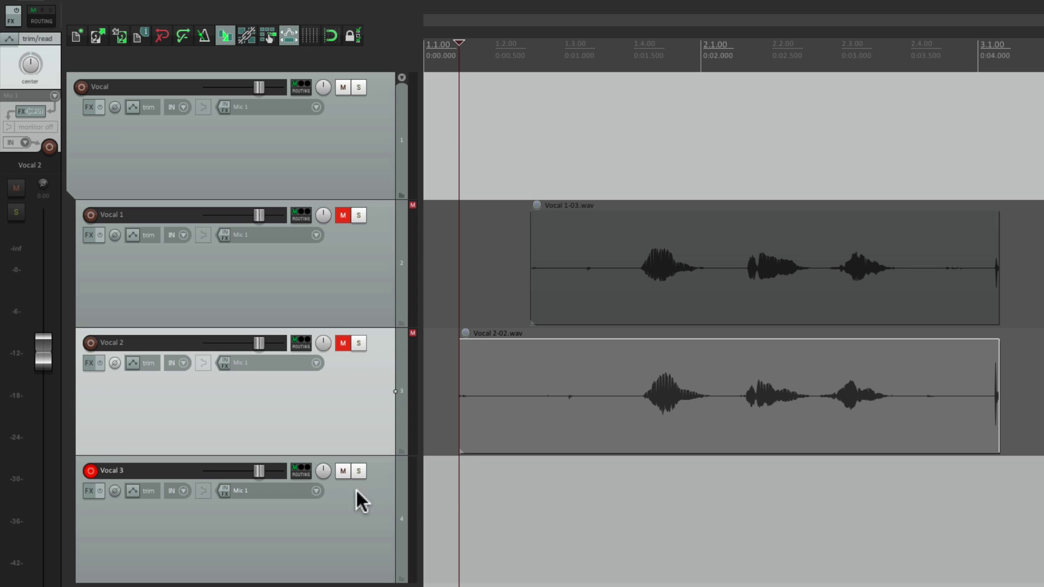
left_click(568, 514)
key("ctrl+r")
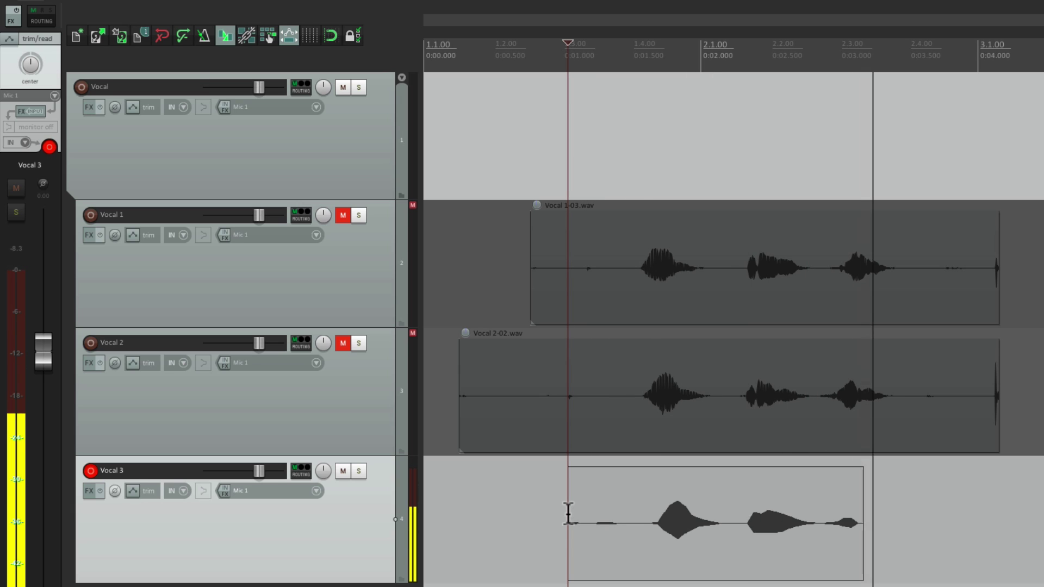
key("space")
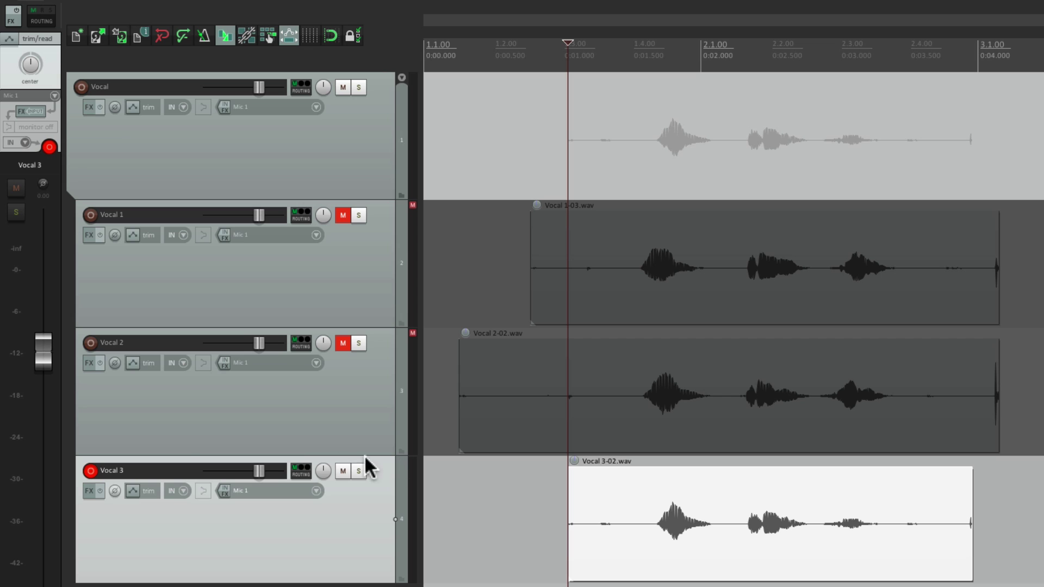
Step: Disarm Vocal 3 and unmute Vocal 1 and Vocal 2 to play the three takes together
left_click(90, 470)
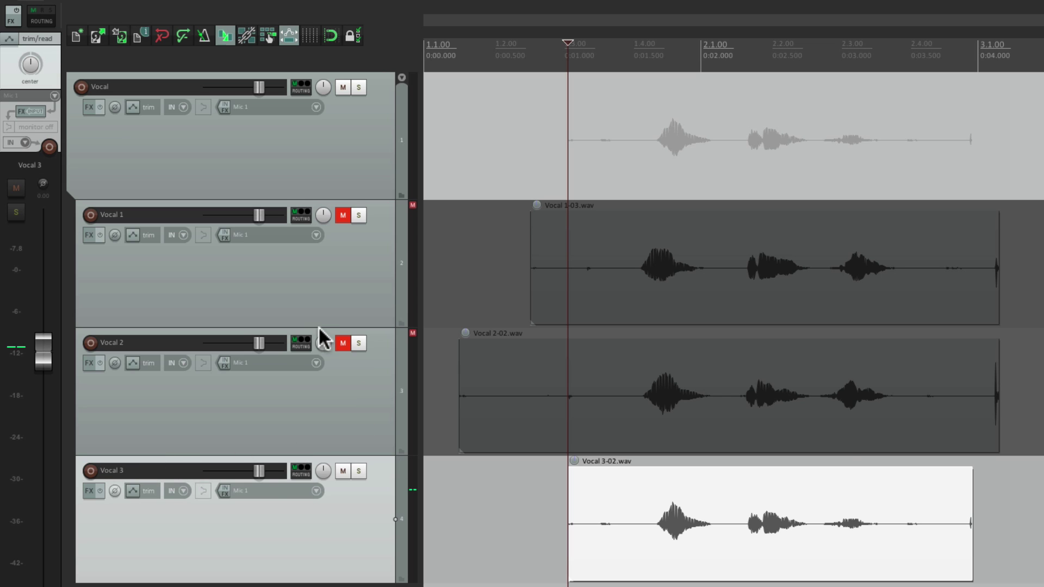
left_click(342, 344)
left_click(343, 215)
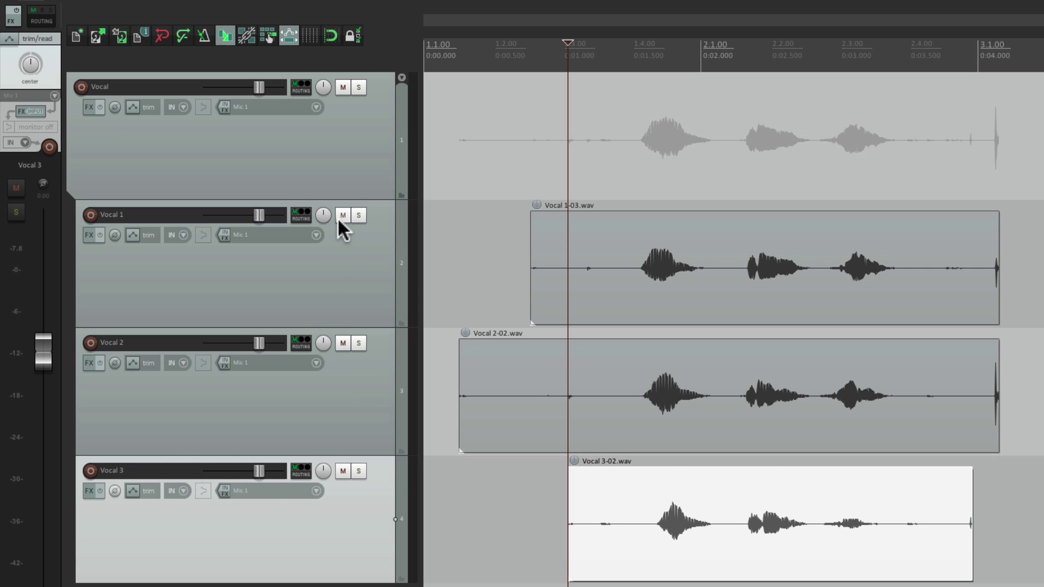
key("space")
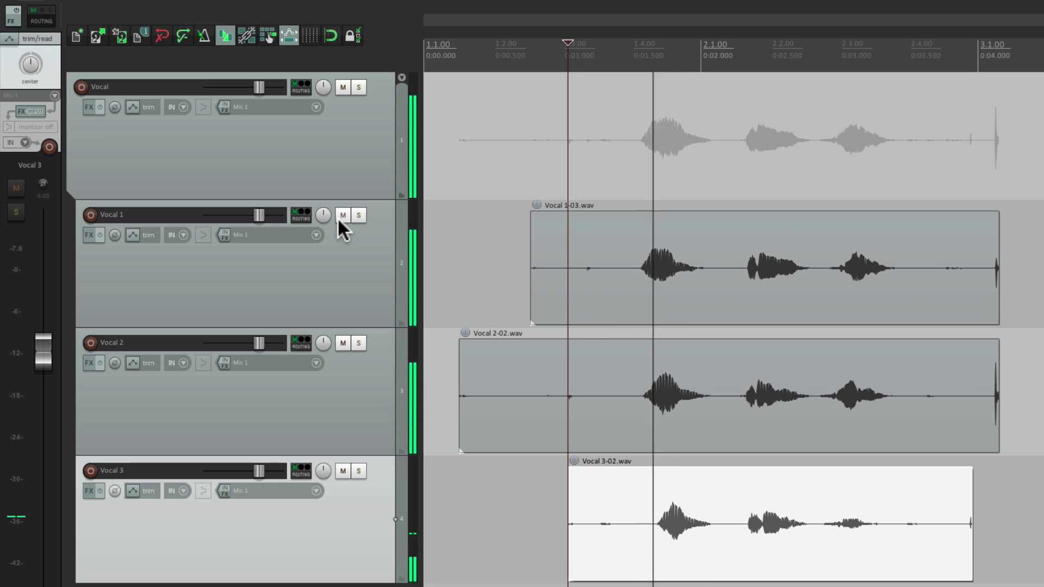
key("space")
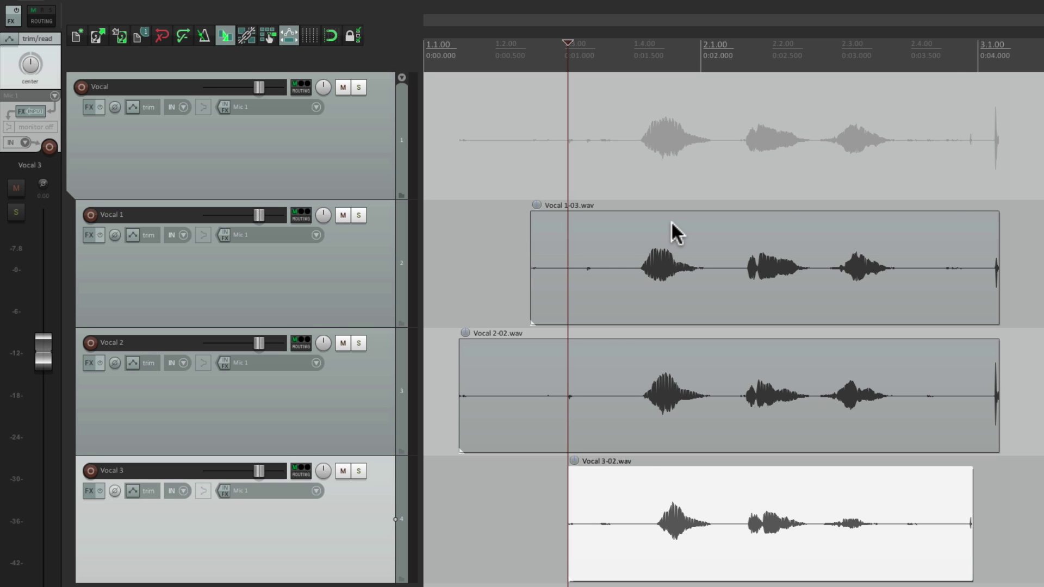
Step: Enable the "Not muted" media item button in the media appearance preferences
key("super+comma")
scroll(357, 315, "down", 5)
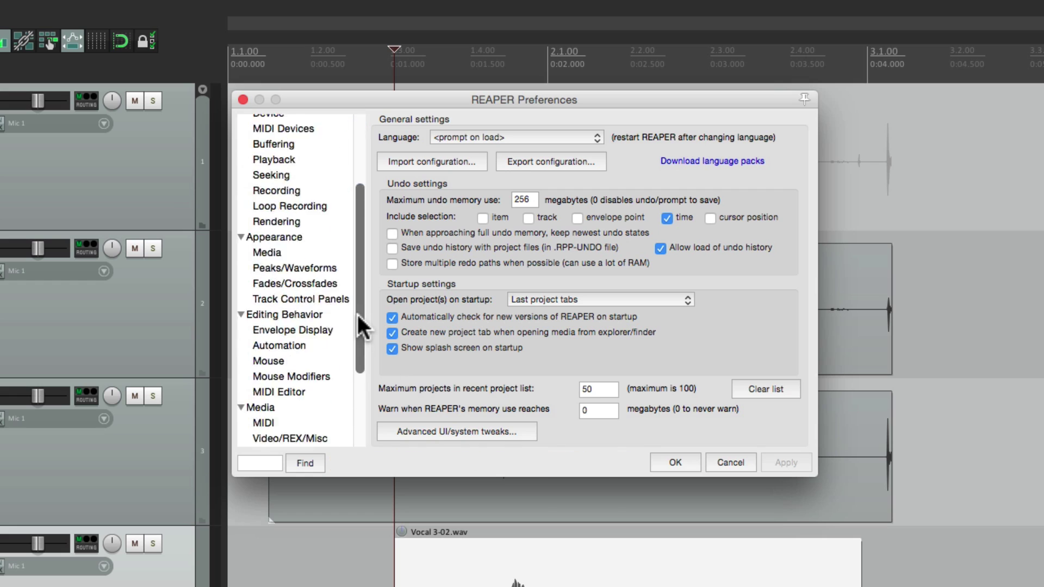
scroll(357, 314, "down", 3)
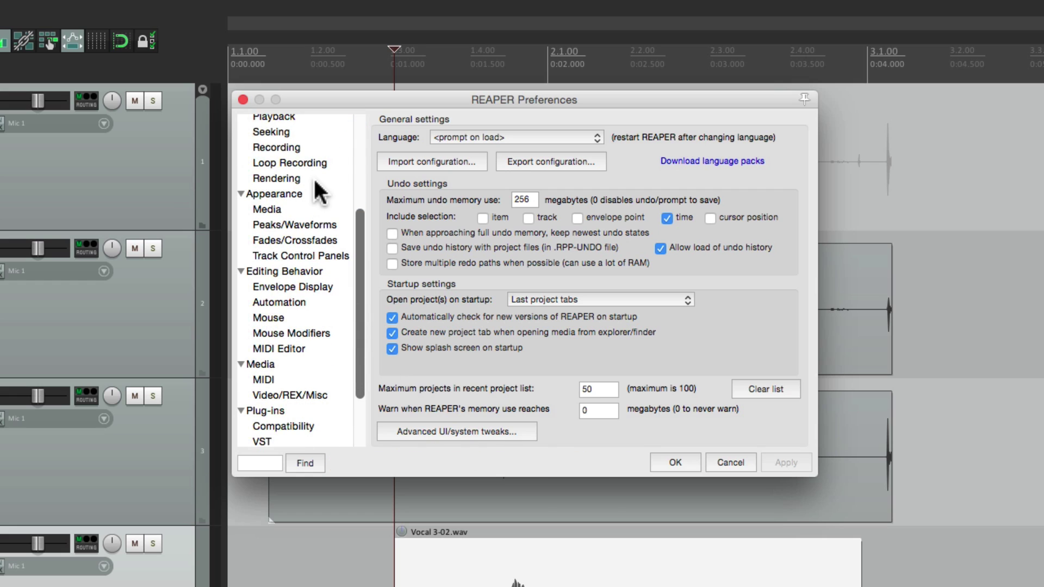
left_click(320, 209)
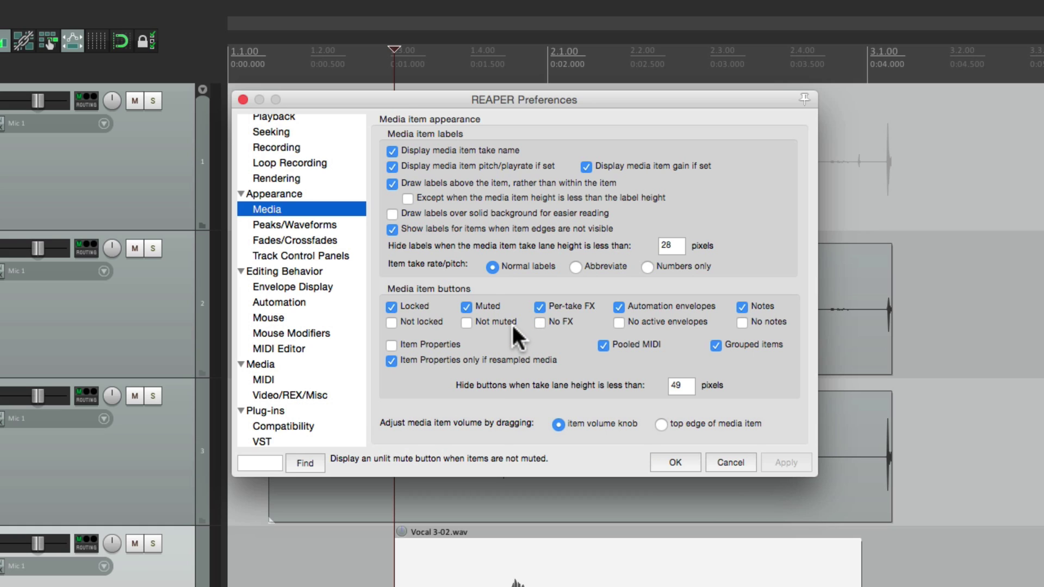
left_click(467, 322)
left_click(677, 462)
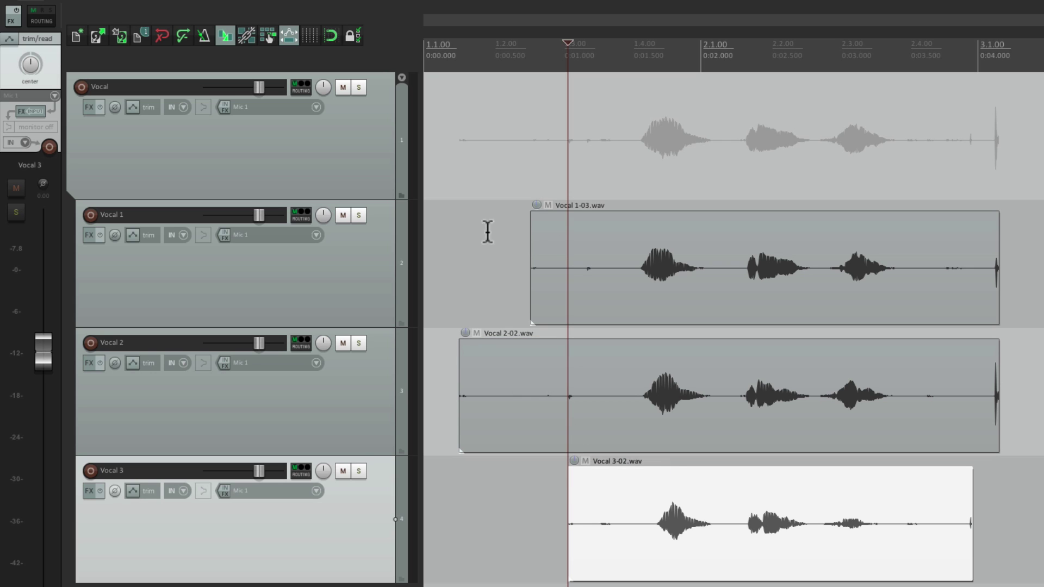
Step: Mute all three vocal items together and play from about 1.35 seconds, just before the first word
left_click(467, 212)
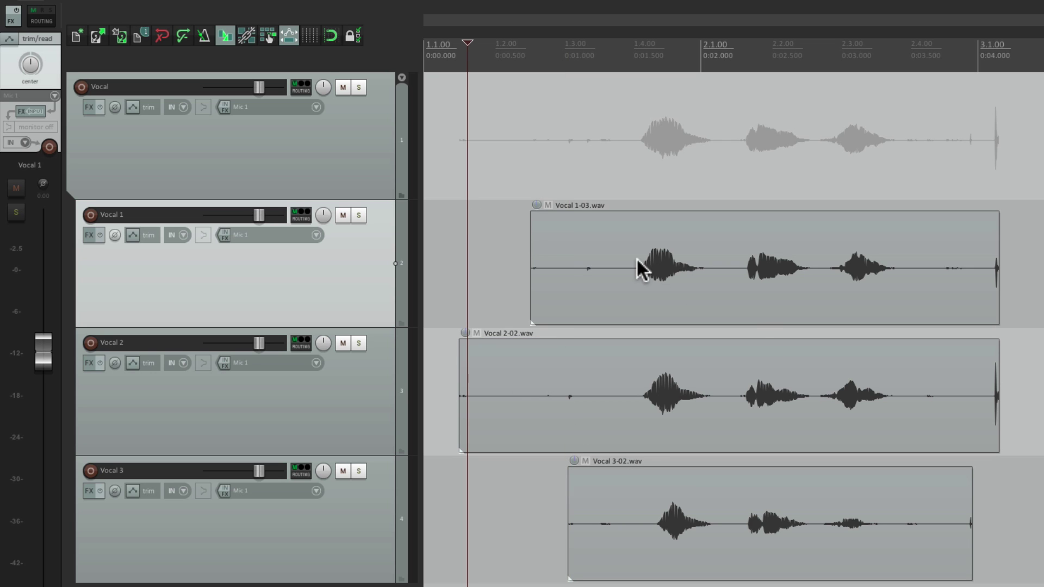
left_click_drag(629, 254, 762, 554)
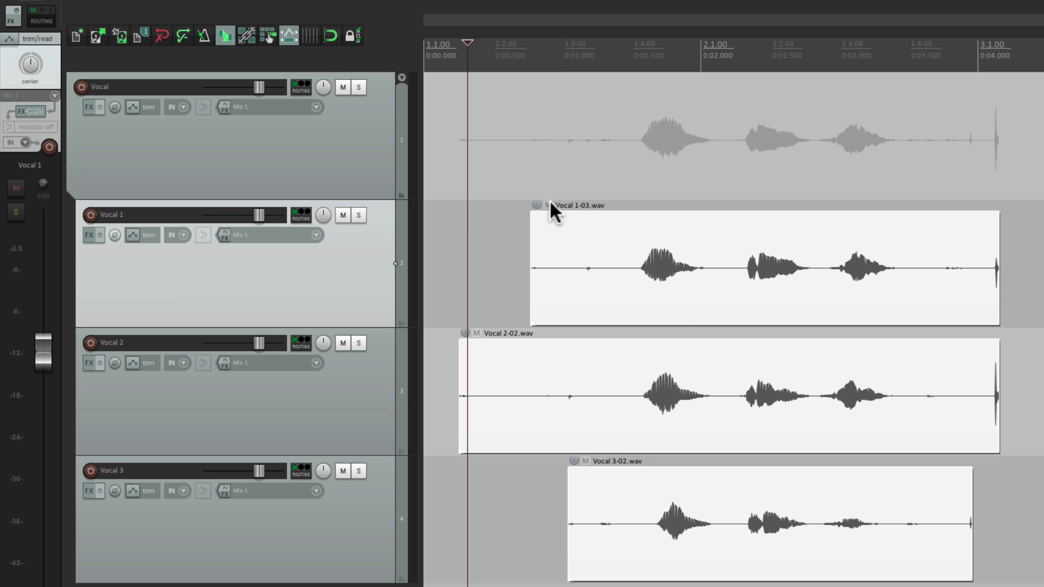
left_click(548, 205)
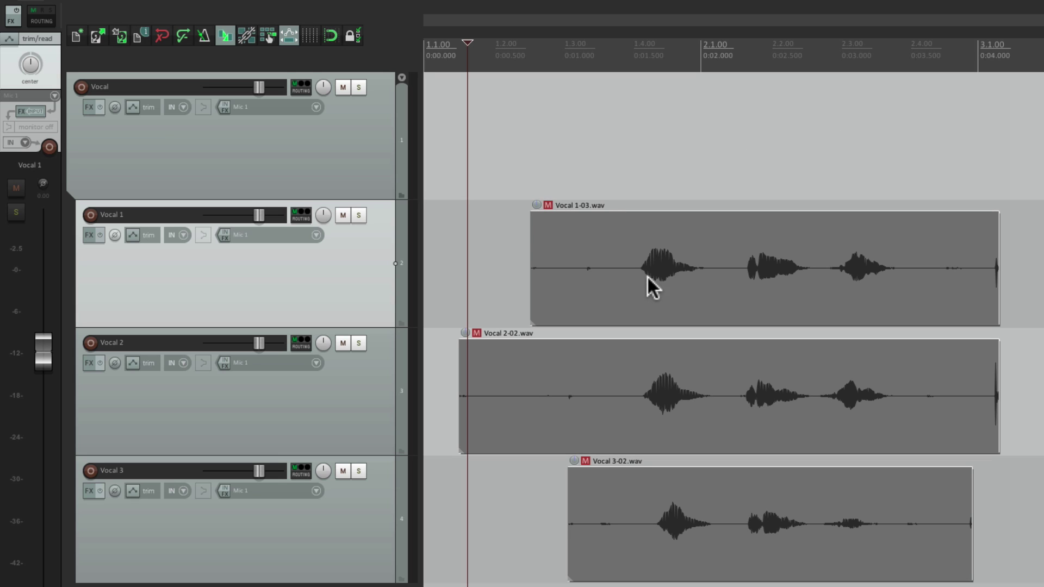
left_click(611, 206)
key("space")
key("space")
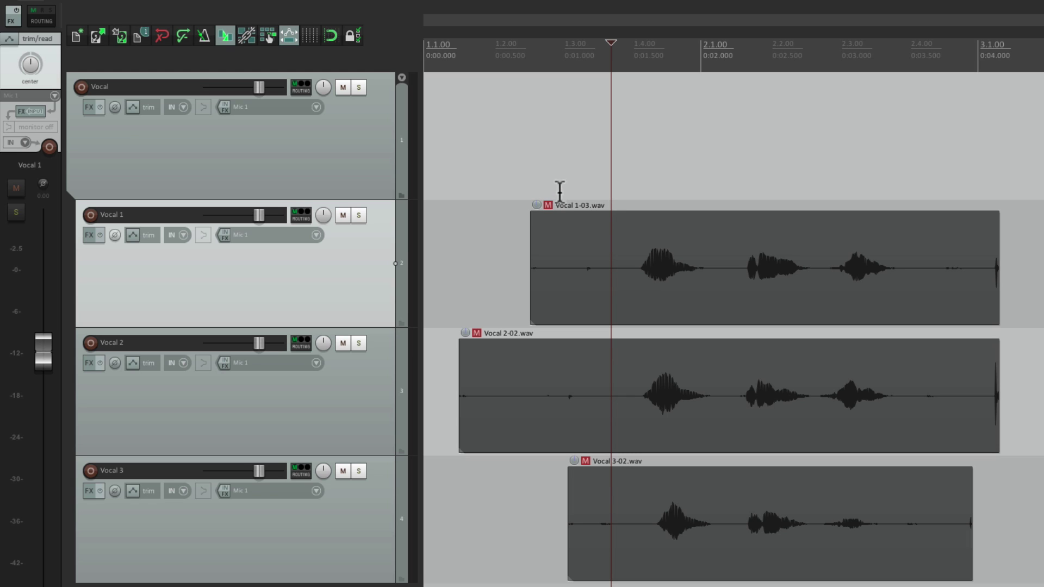
Step: Unmute only the Vocal 1 item and audition it from just before the first word
left_click(549, 205)
left_click(607, 207)
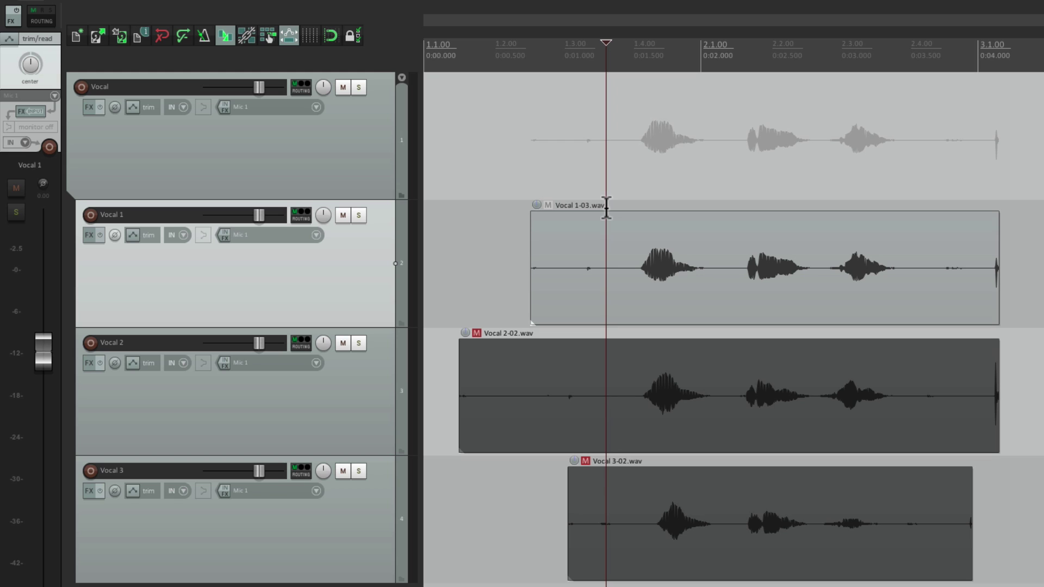
key("space")
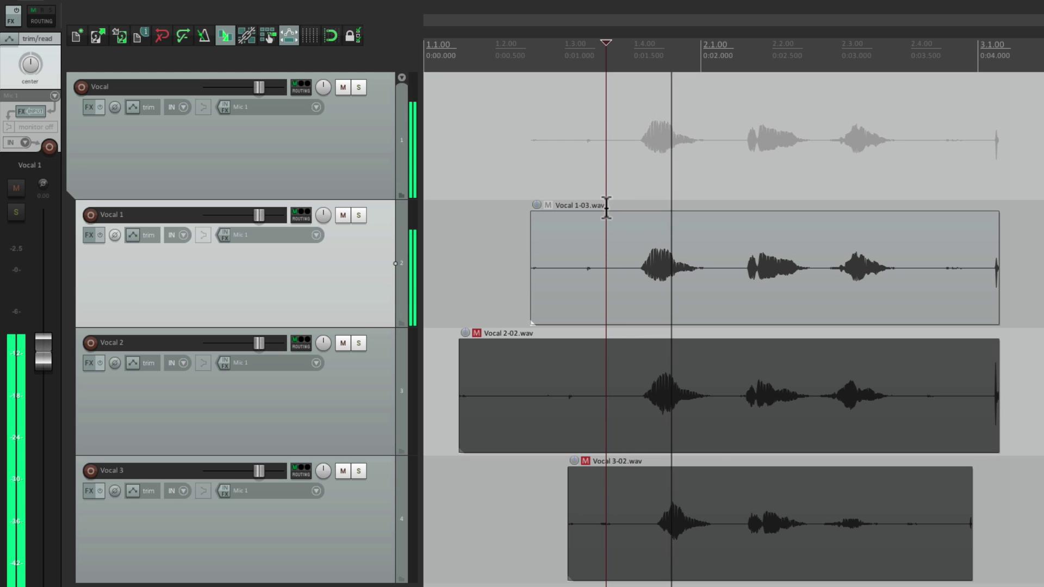
key("space")
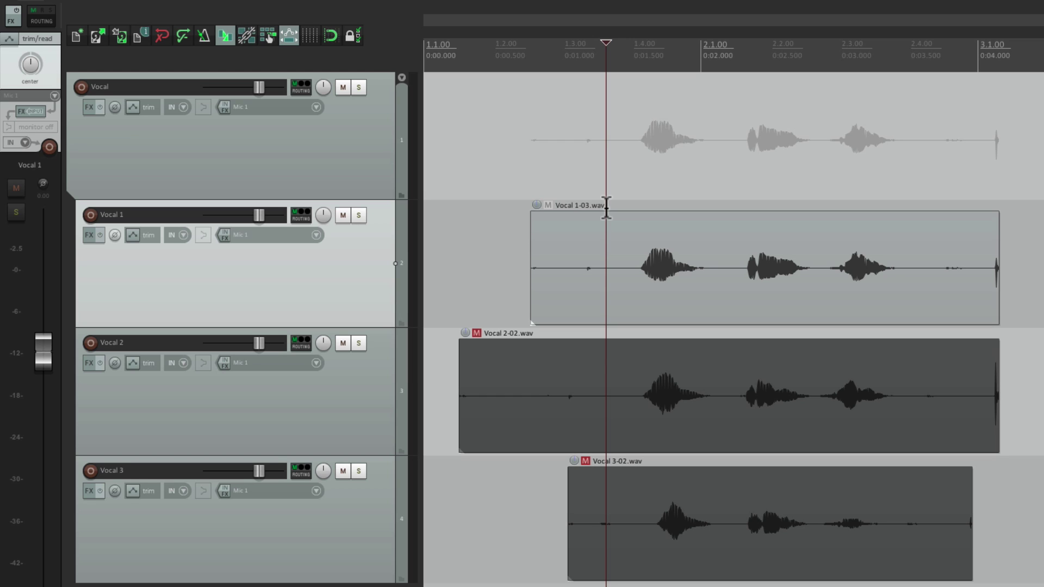
key("space")
key("space")
Step: Mute the Vocal 1 item, unmute the Vocal 2 item, and audition that take
left_click(548, 204)
left_click(477, 333)
key("space")
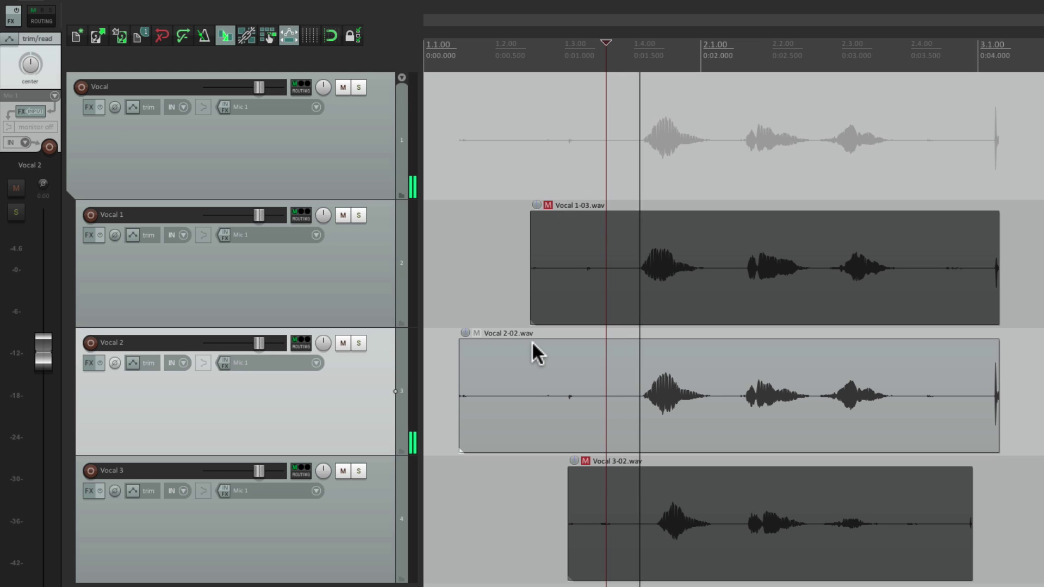
key("space")
Step: Mute the Vocal 2 item, audition the Vocal 3 item unmuted, and mute it again
left_click(477, 333)
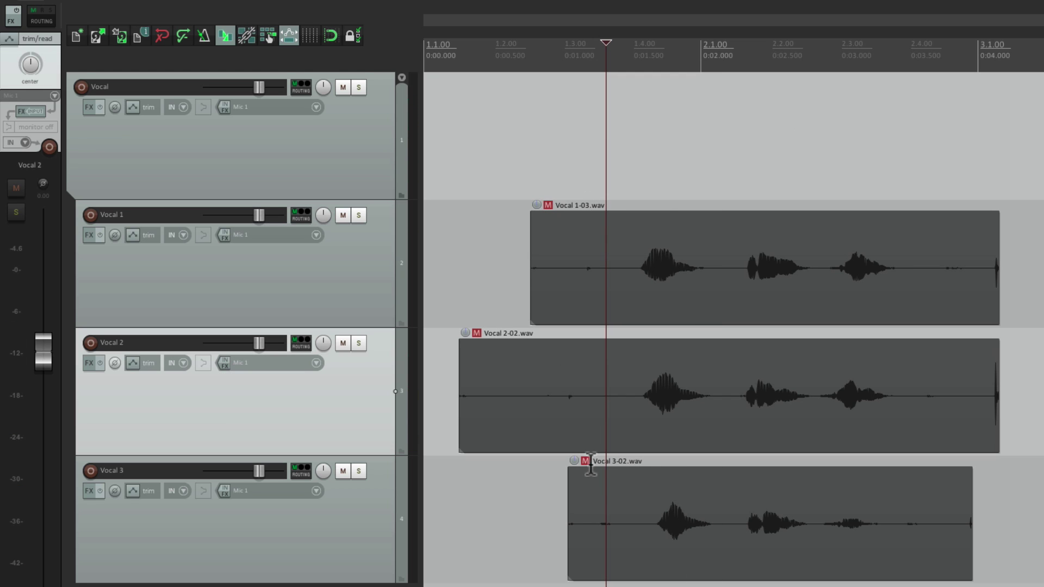
left_click(586, 460)
key("space")
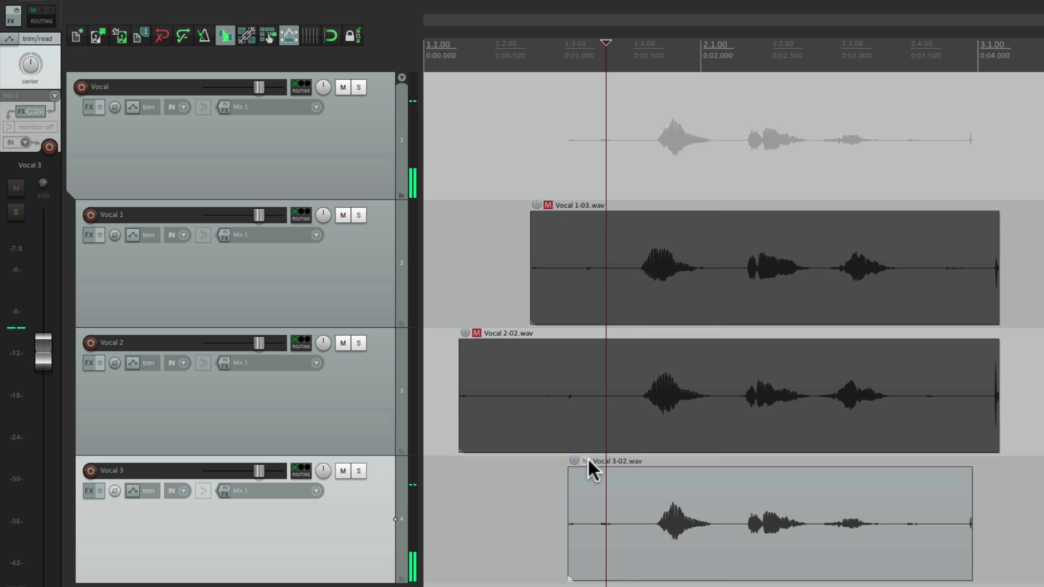
key("space")
left_click(587, 460)
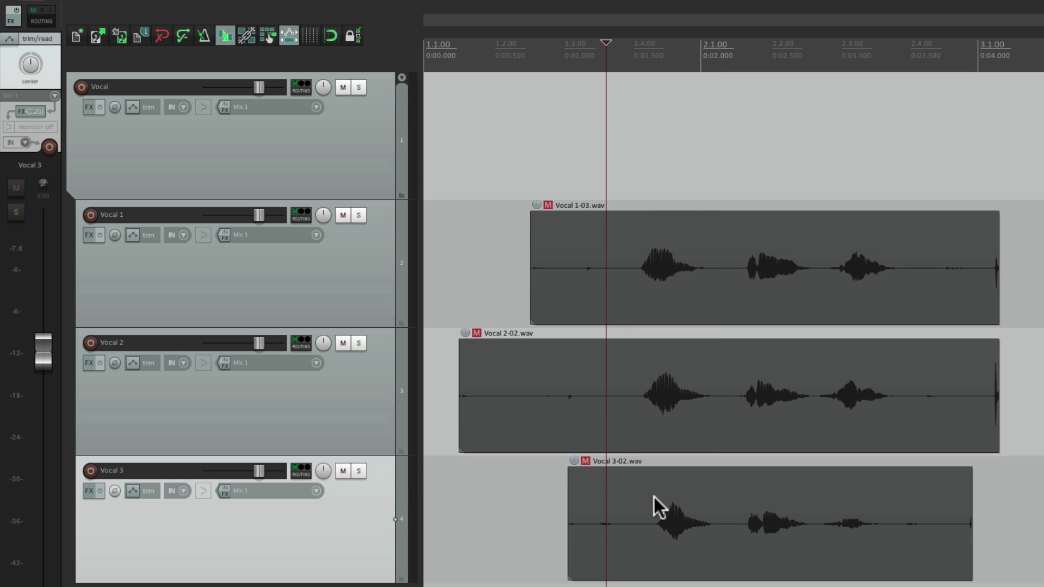
Step: Split all three takes after the first word at about 2.2 seconds, and unmute the three first segments
left_click(725, 377)
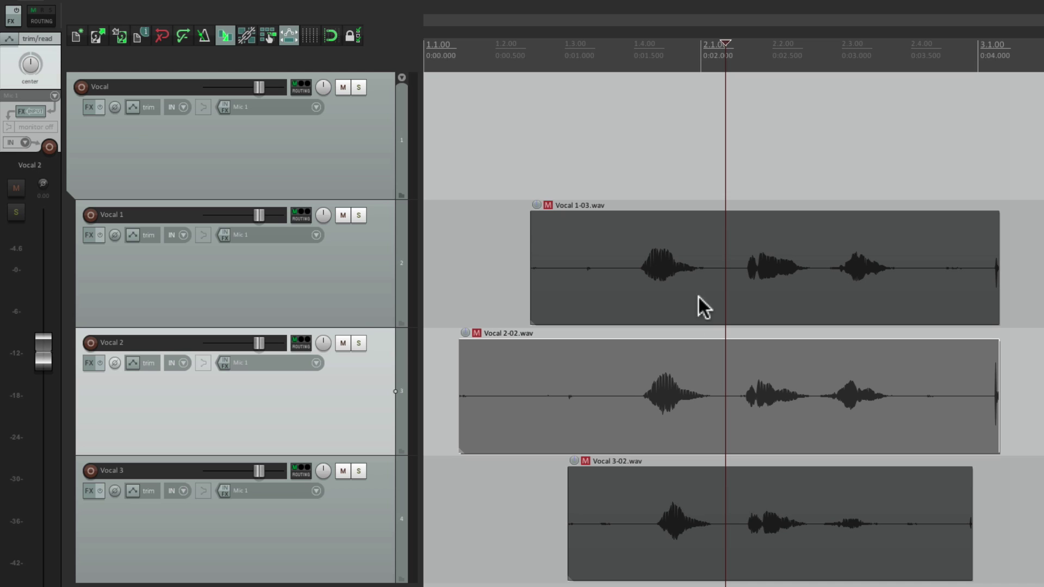
left_click_drag(660, 256, 706, 507)
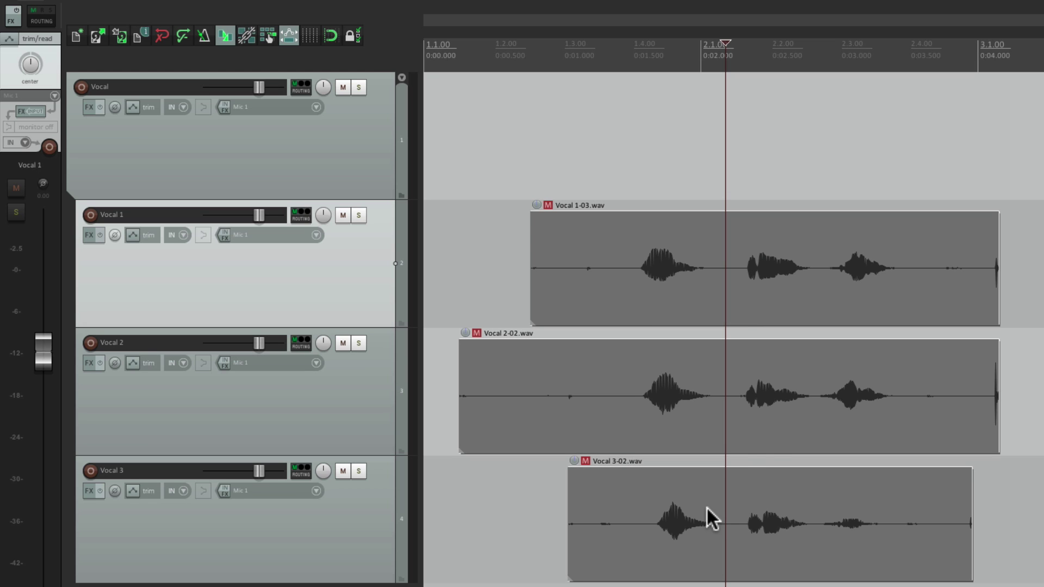
key("s")
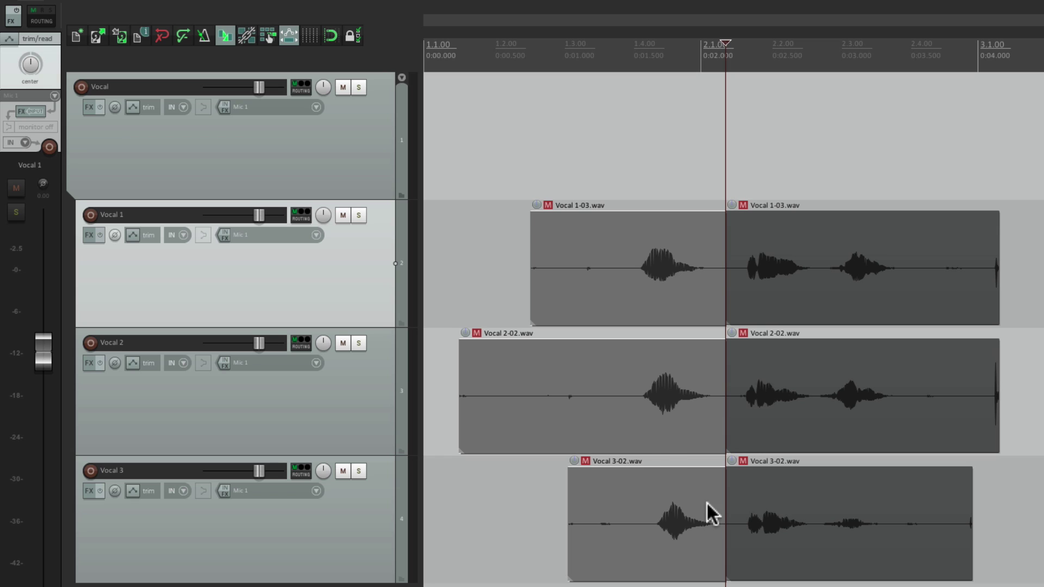
left_click(585, 461)
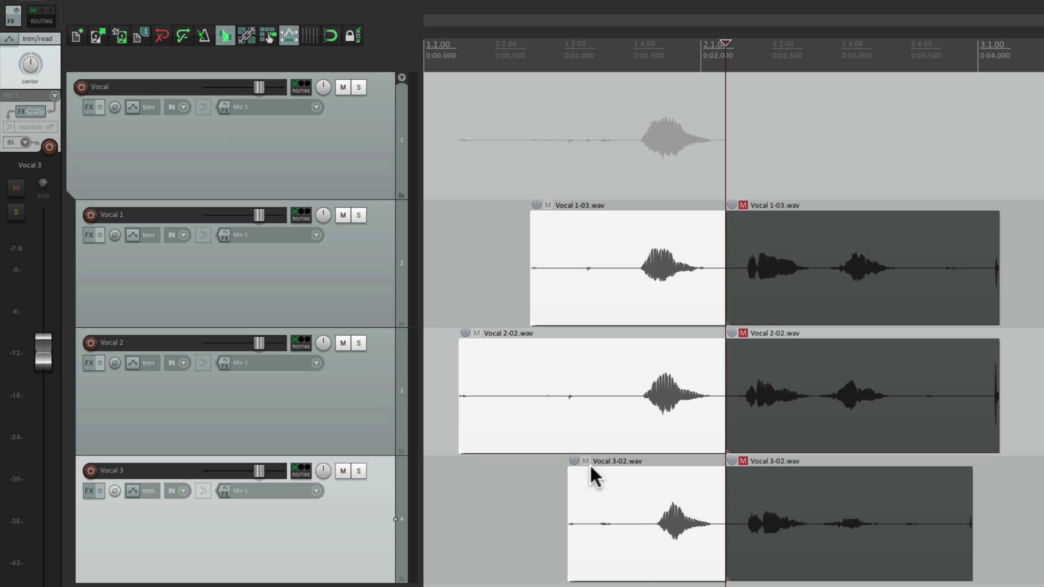
left_click(643, 482)
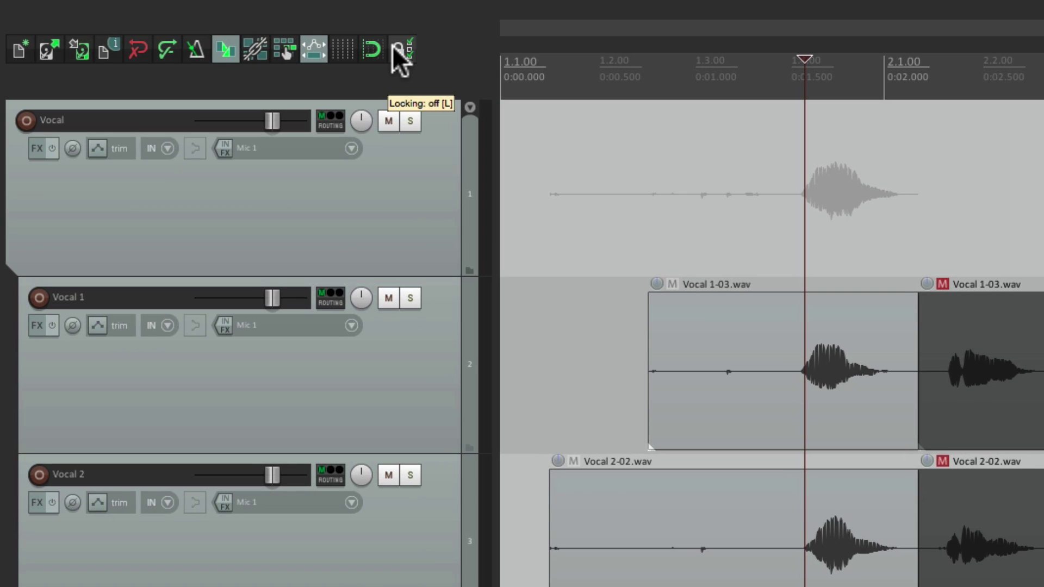
Step: Enable locking with Items (prevent left/right movement), and try to shift the first Vocal 3 segment sideways
right_click(394, 47)
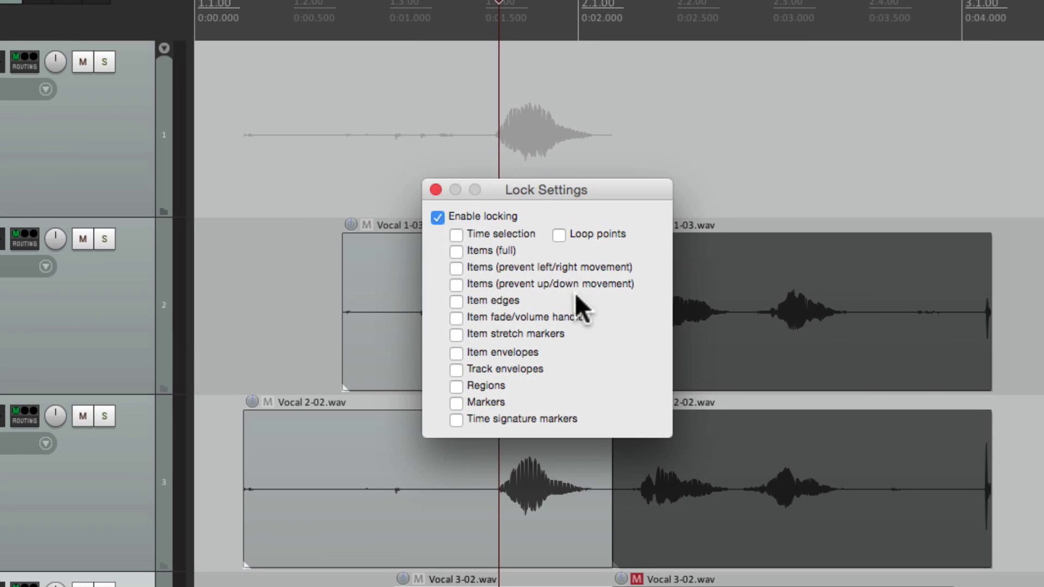
left_click(456, 266)
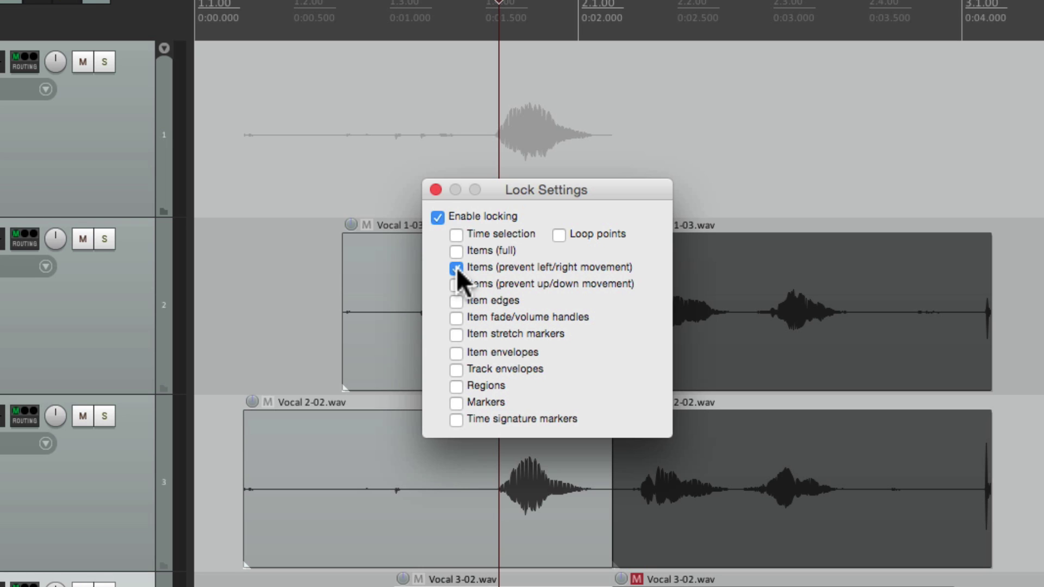
left_click(436, 189)
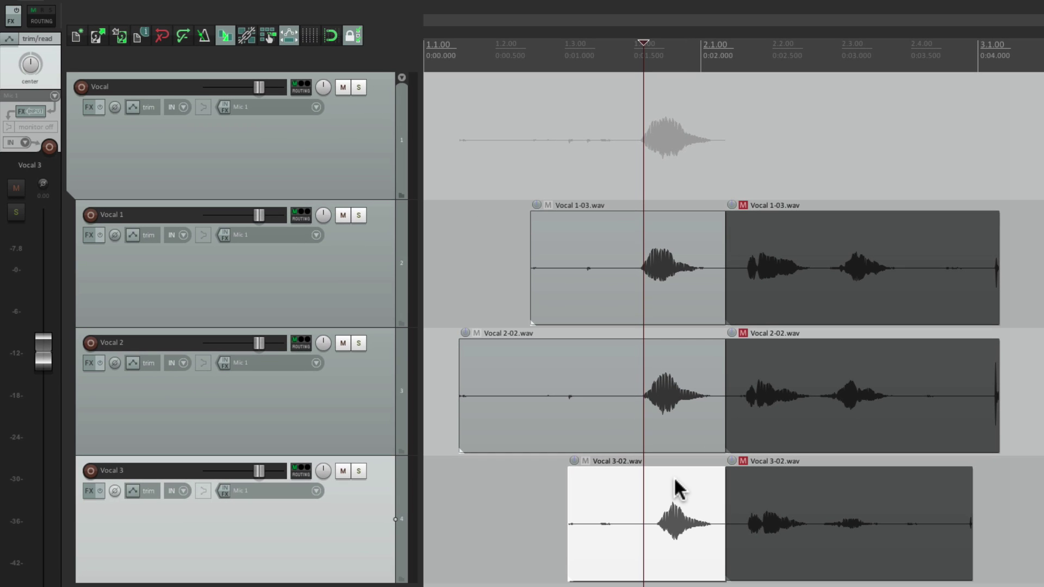
left_click_drag(675, 478, 654, 491)
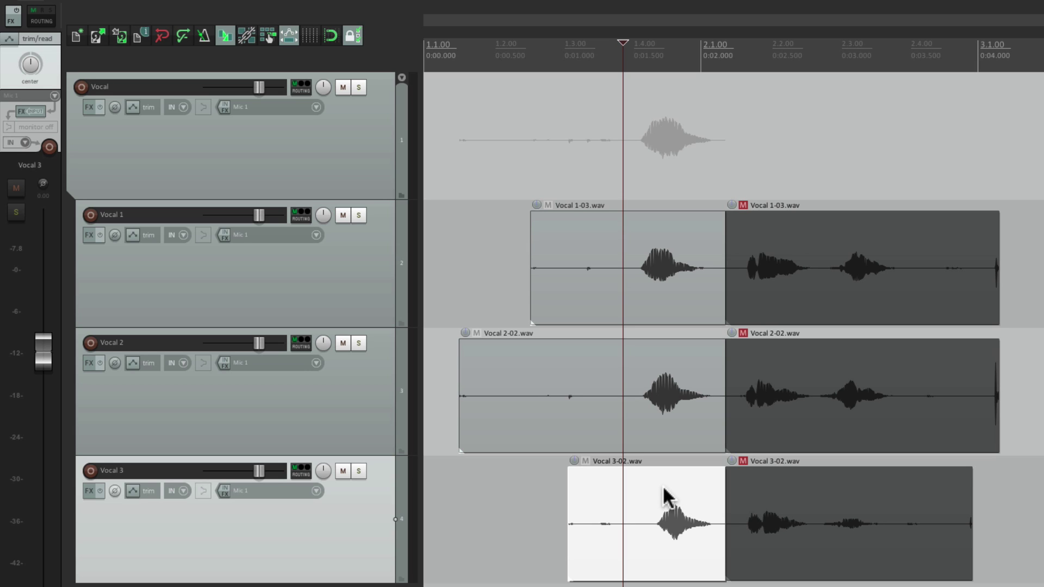
Step: Move the first Vocal 3 segment up to the Vocal folder track, mute the first Vocal 1 and Vocal 2 segments, and play the result
left_click_drag(662, 485, 666, 67)
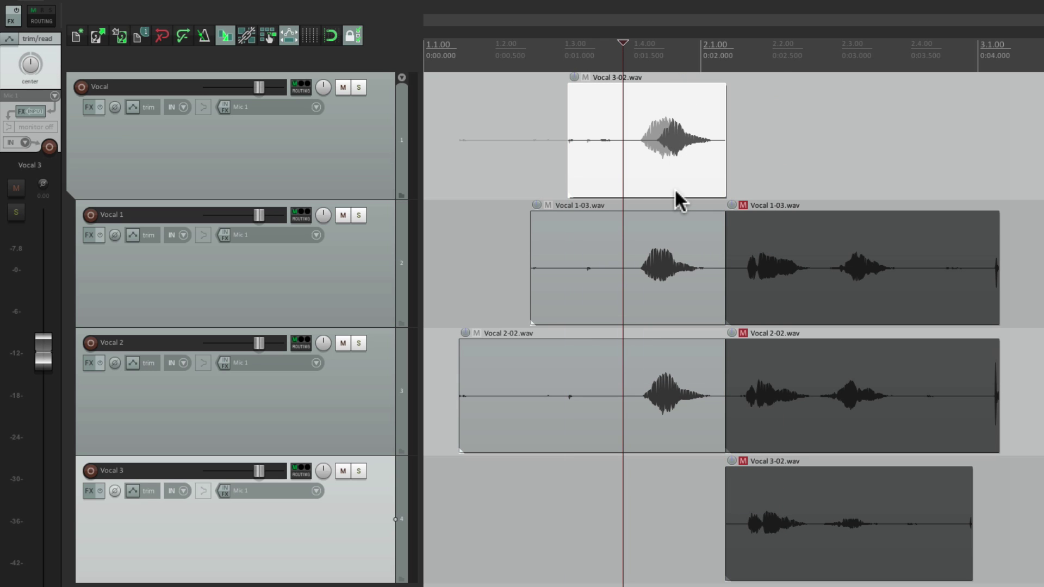
left_click(551, 207)
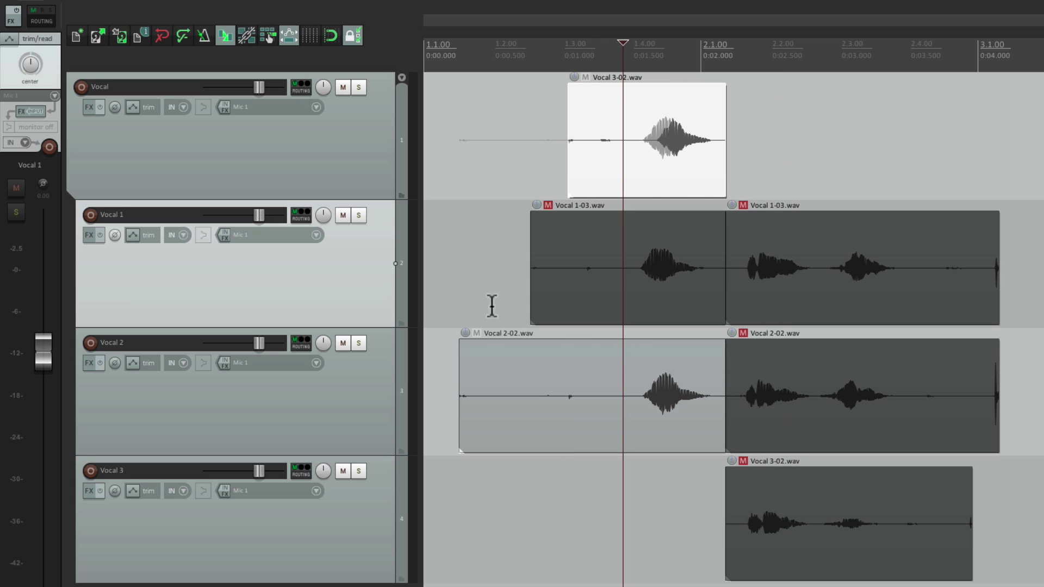
left_click(474, 334)
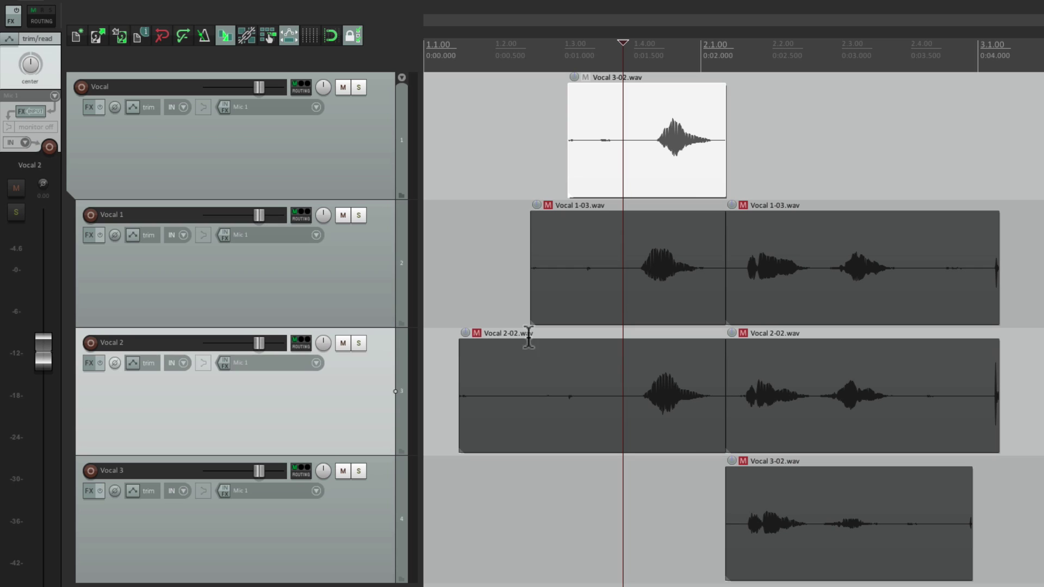
left_click(618, 77)
key("space")
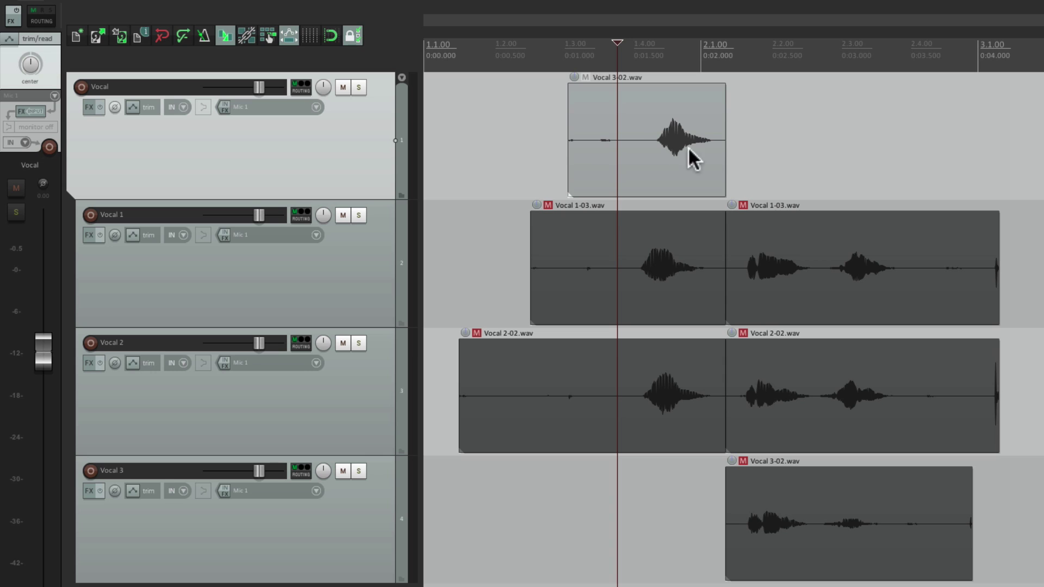
Step: Unmute the second Vocal 1 segment and audition it following the chosen first word
left_click(742, 205)
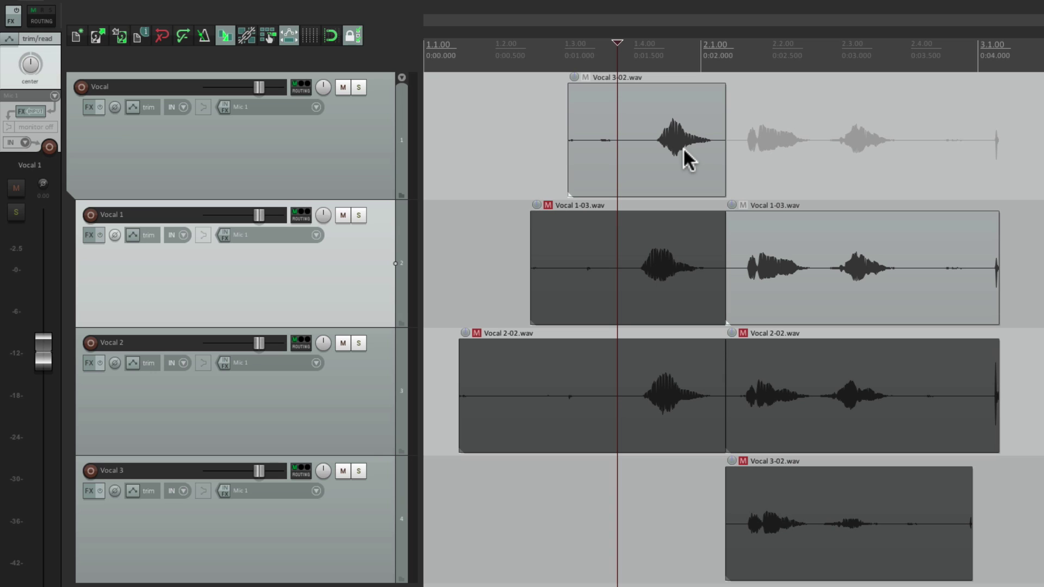
key("space")
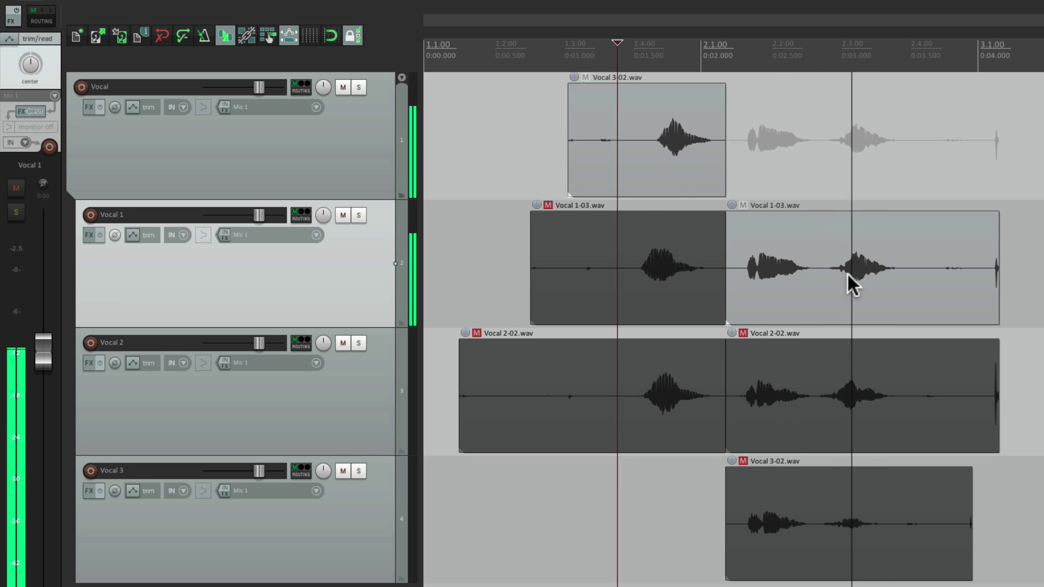
key("space")
Step: Mute the second Vocal 1 segment, audition the second Vocal 2 segment unmuted, and mute it again
left_click(743, 205)
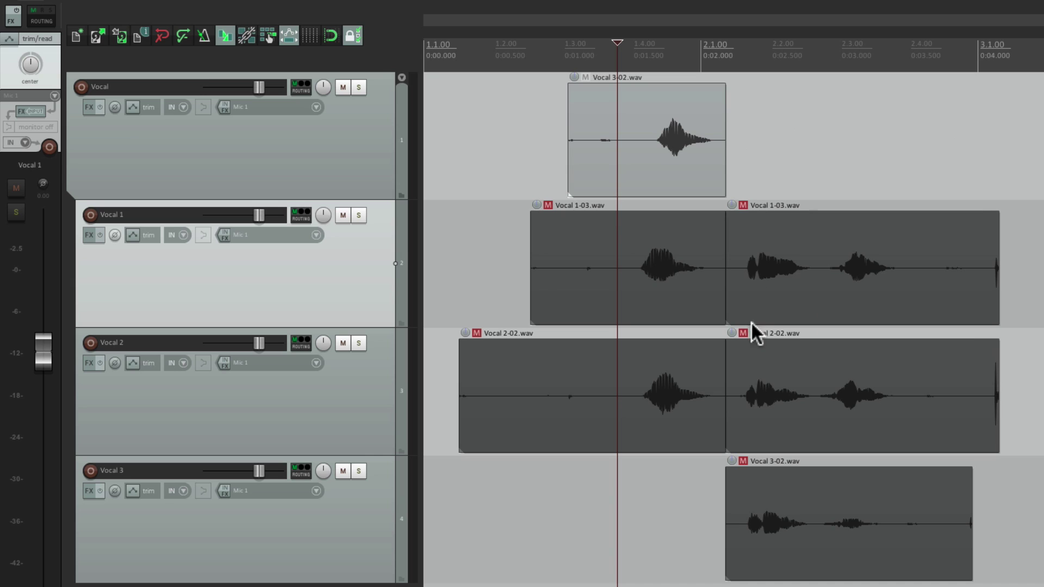
left_click(744, 333)
key("space")
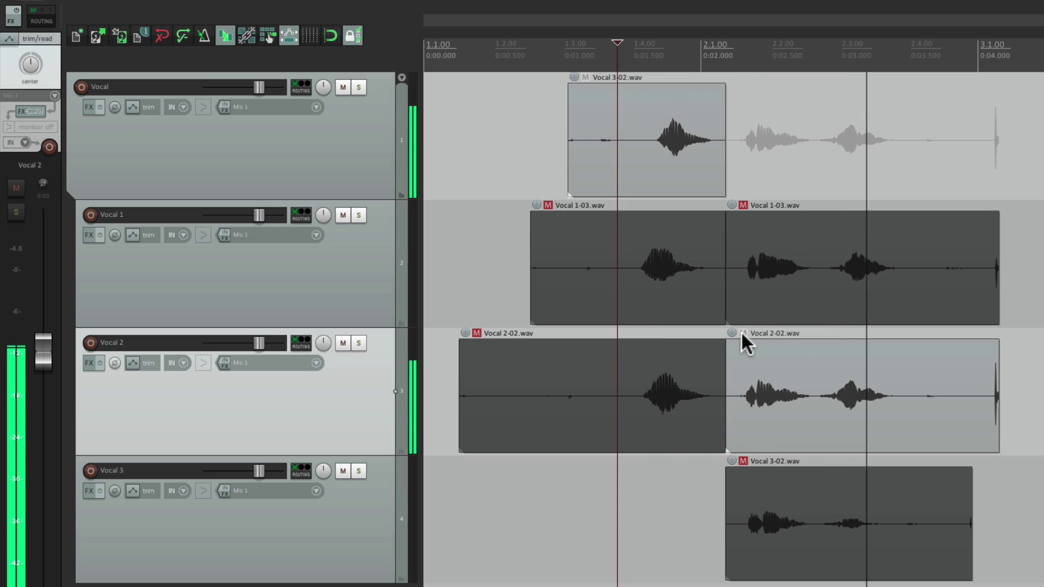
left_click(743, 333)
key("space")
Step: Audition the second Vocal 3 segment unmuted, mute it again, and unmute the second Vocal 2 segment
left_click(743, 461)
key("space")
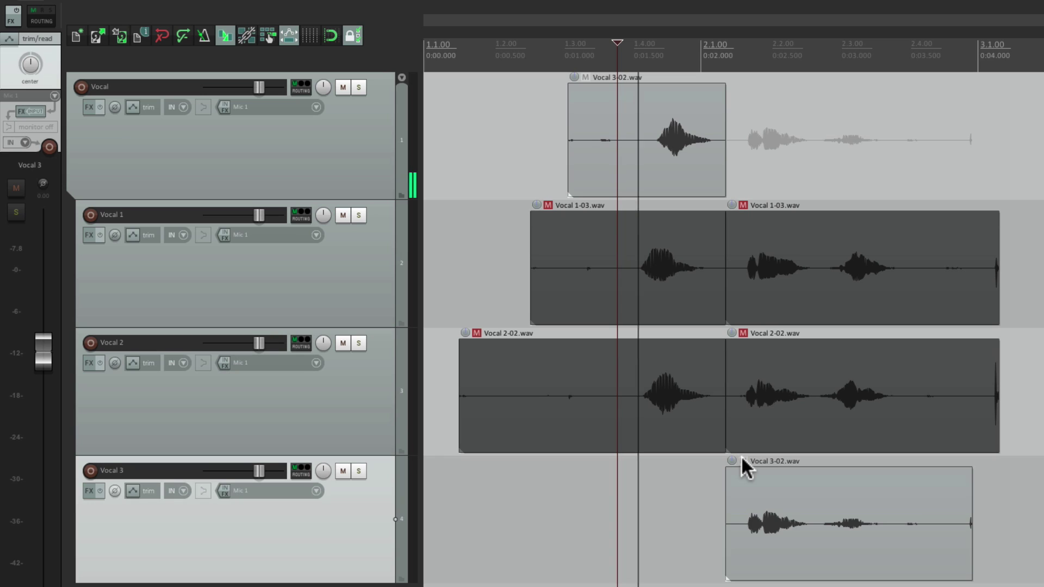
key("space")
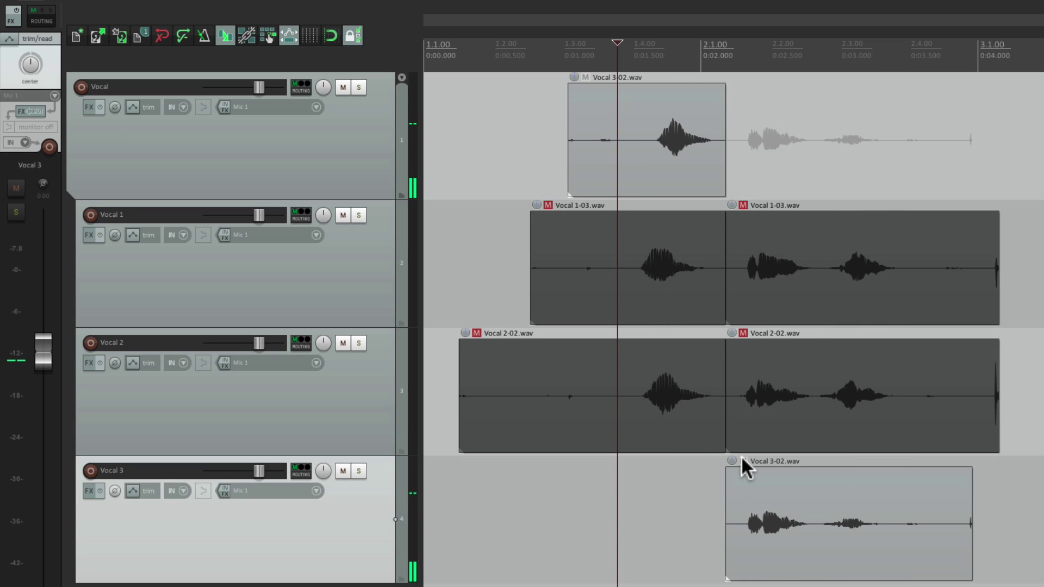
left_click(744, 461)
left_click(743, 334)
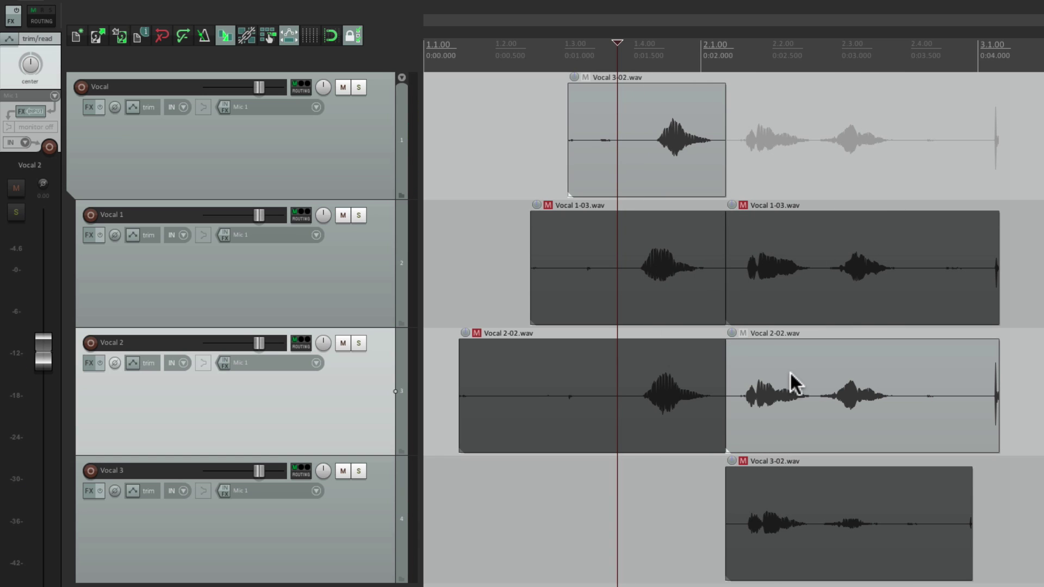
Step: Split the second segments of all three takes at about 2.8 seconds, and move the middle Vocal 2 segment onto the Vocal folder track
left_click(816, 385)
left_click_drag(778, 249, 798, 527)
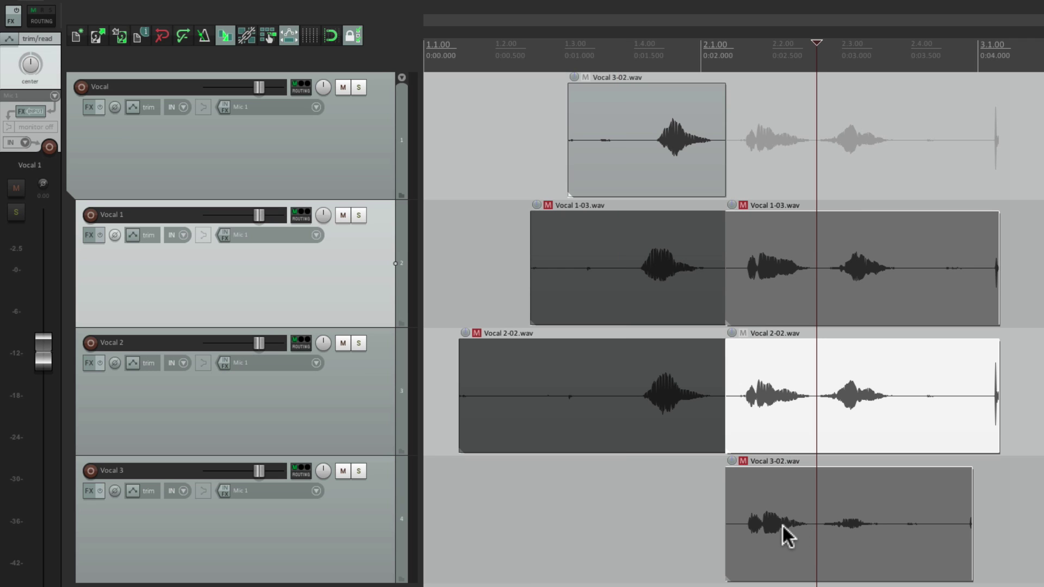
key("s")
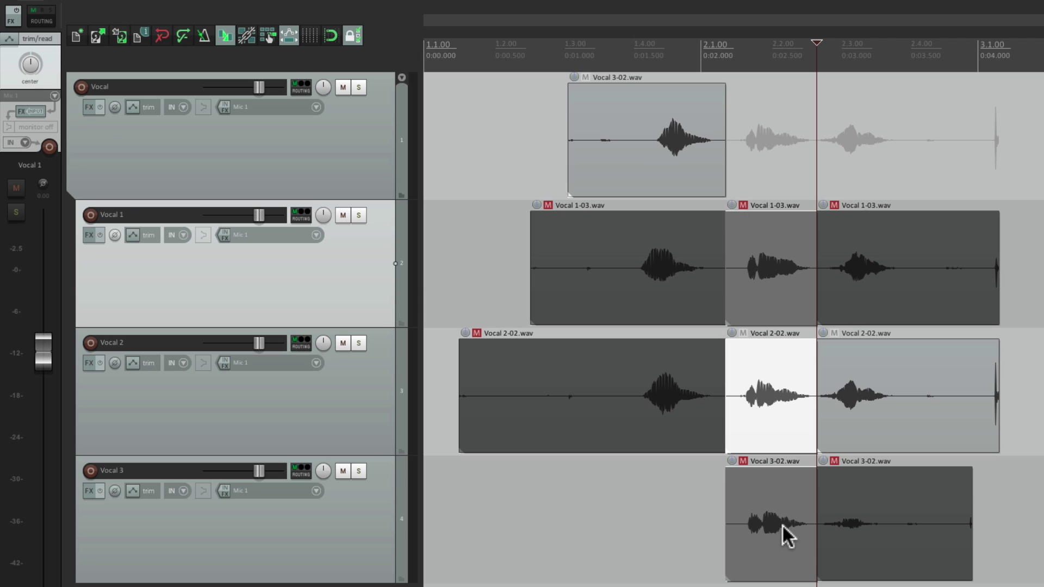
left_click(606, 550)
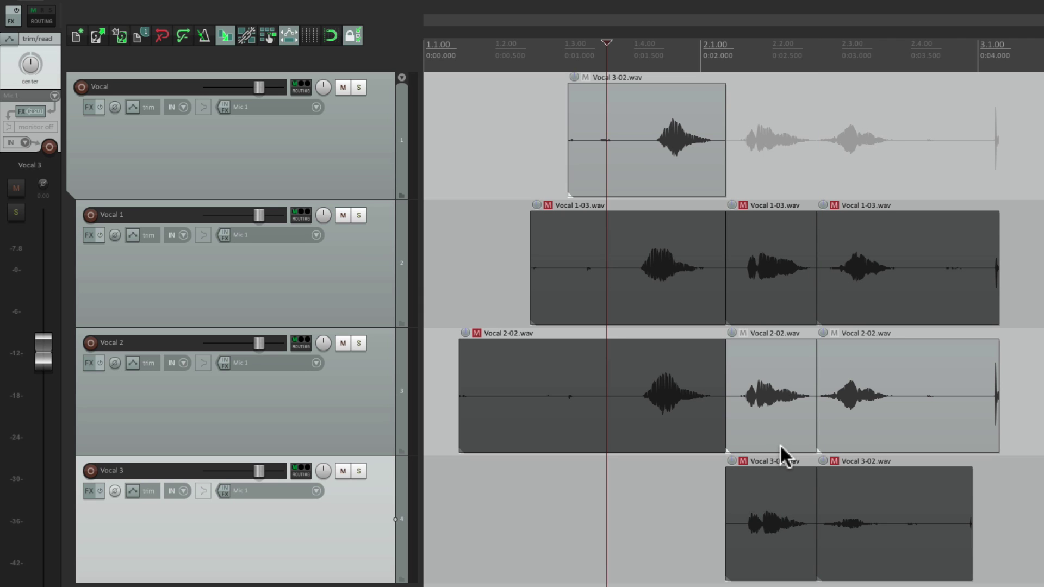
left_click_drag(768, 363, 769, 128)
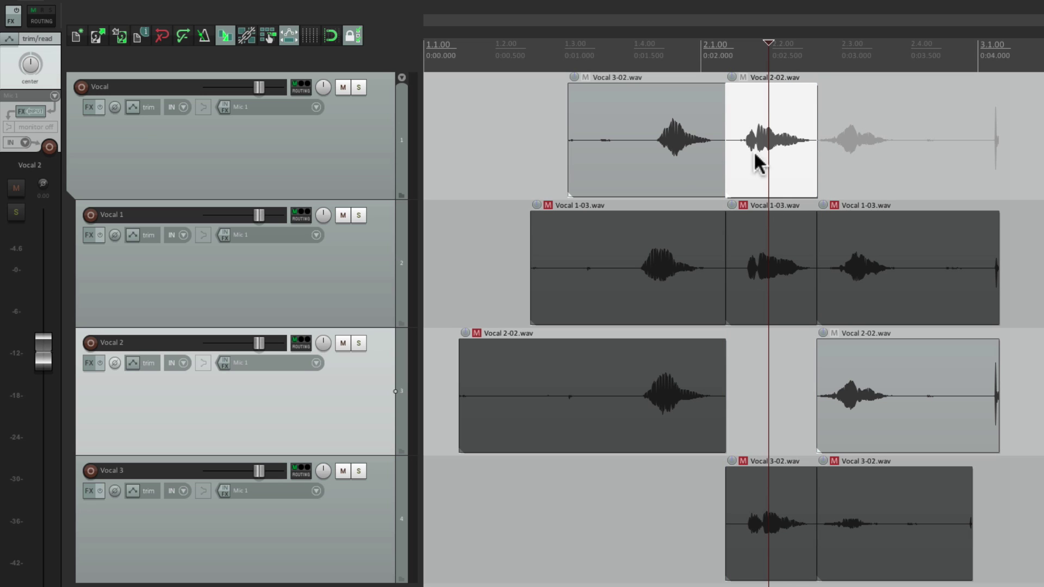
Step: Audition the comp from about 1.6 seconds with the last Vocal 2 segment, and mute that segment
left_click(649, 81)
key("space")
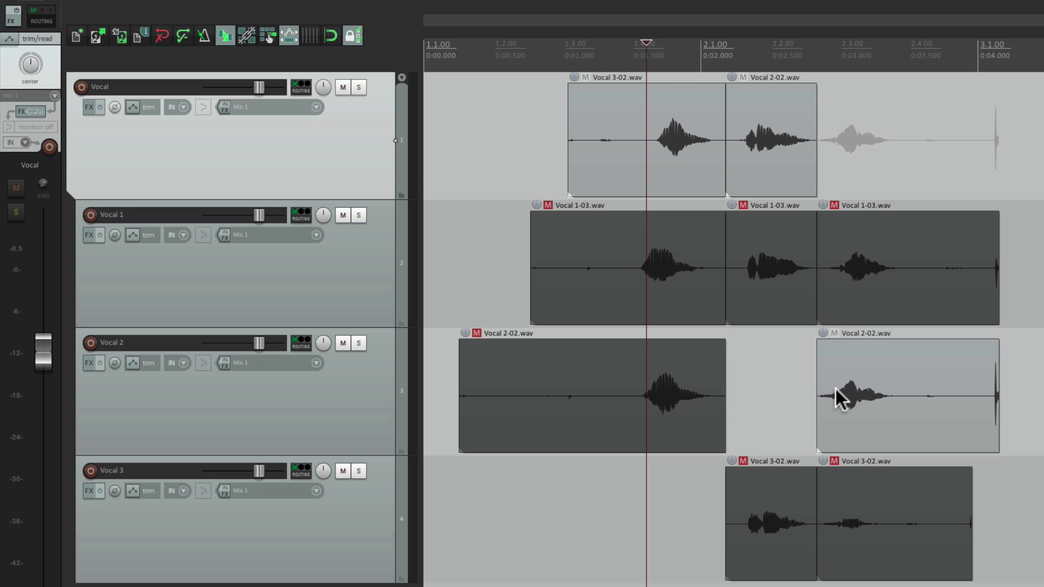
left_click(834, 333)
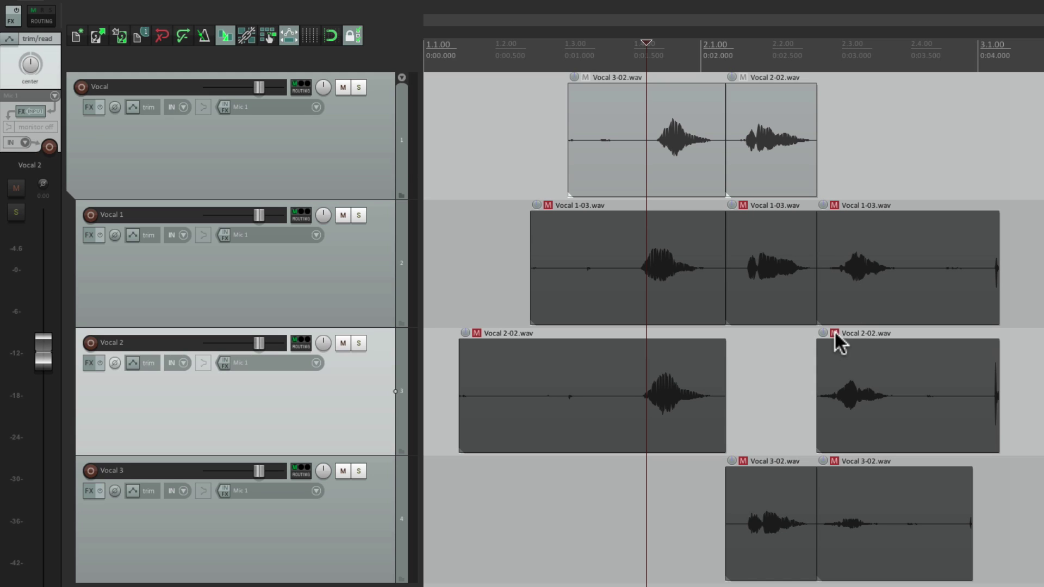
Step: Audition the last Vocal 1 segment unmuted following the two chosen segments, and mute it again
left_click(834, 206)
key("space")
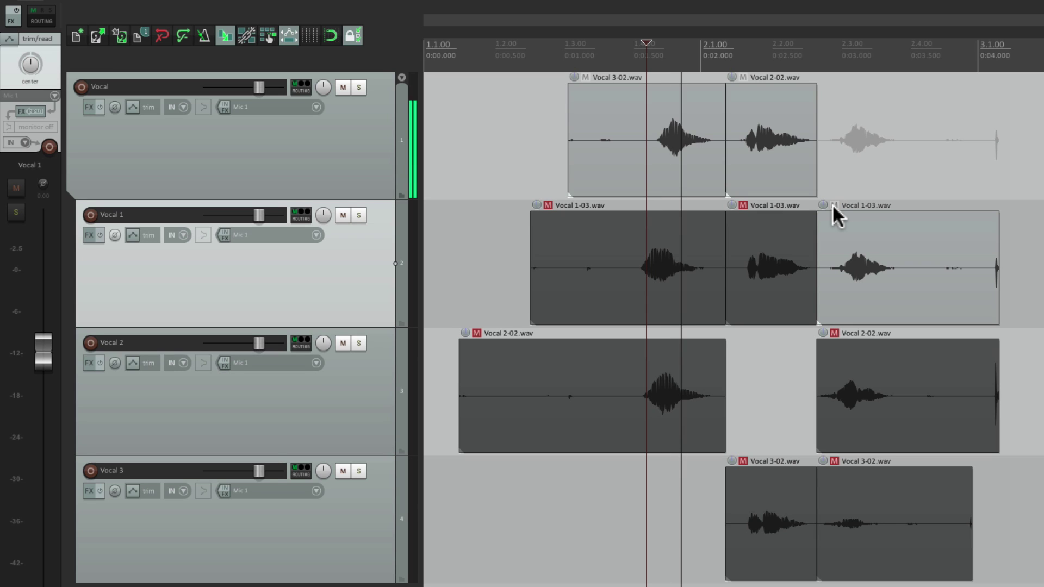
key("space")
left_click(834, 205)
Step: Audition the last Vocal 2 segment unmuted following the two chosen segments, and mute it again
left_click(834, 332)
key("space")
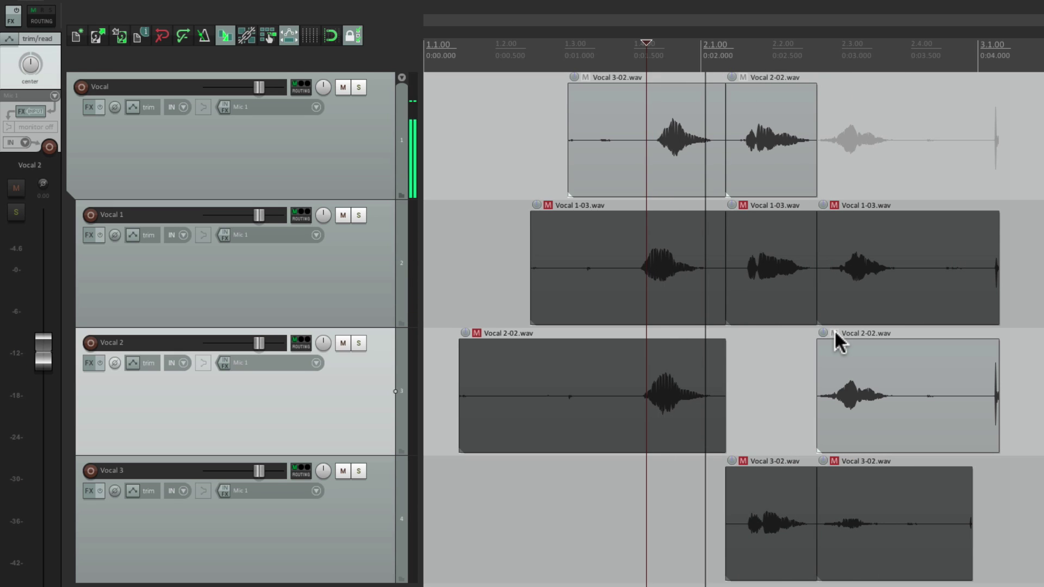
key("space")
left_click(835, 332)
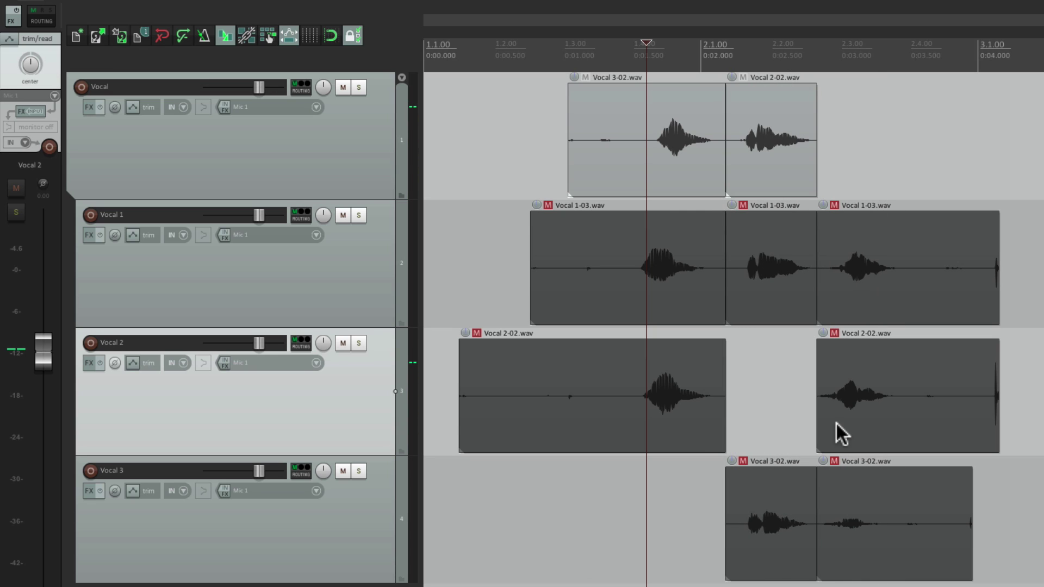
Step: Audition the last Vocal 3 segment unmuted, mute it again, and unmute the last Vocal 1 segment
left_click(833, 460)
key("space")
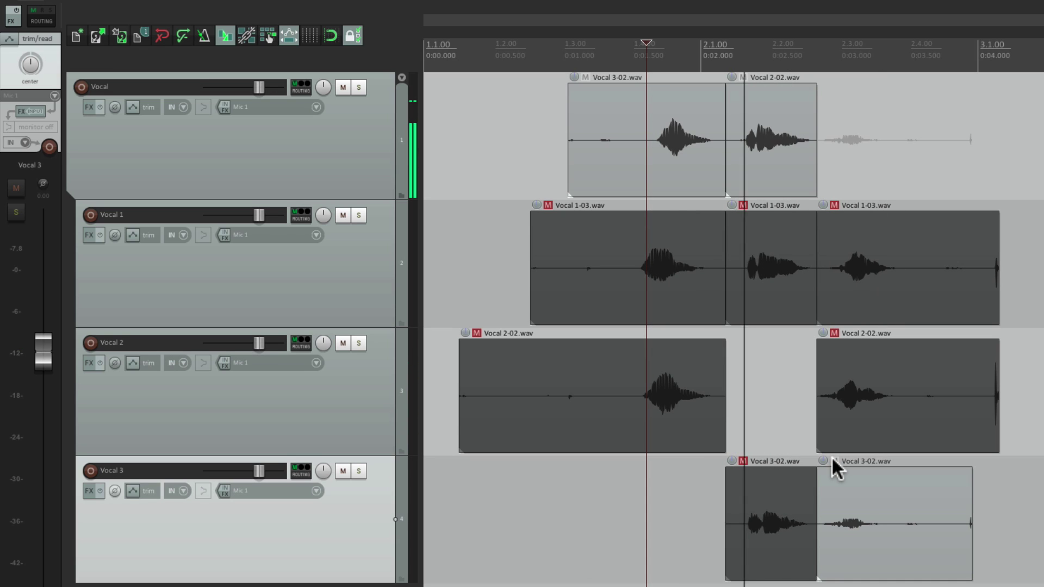
key("space")
left_click(832, 460)
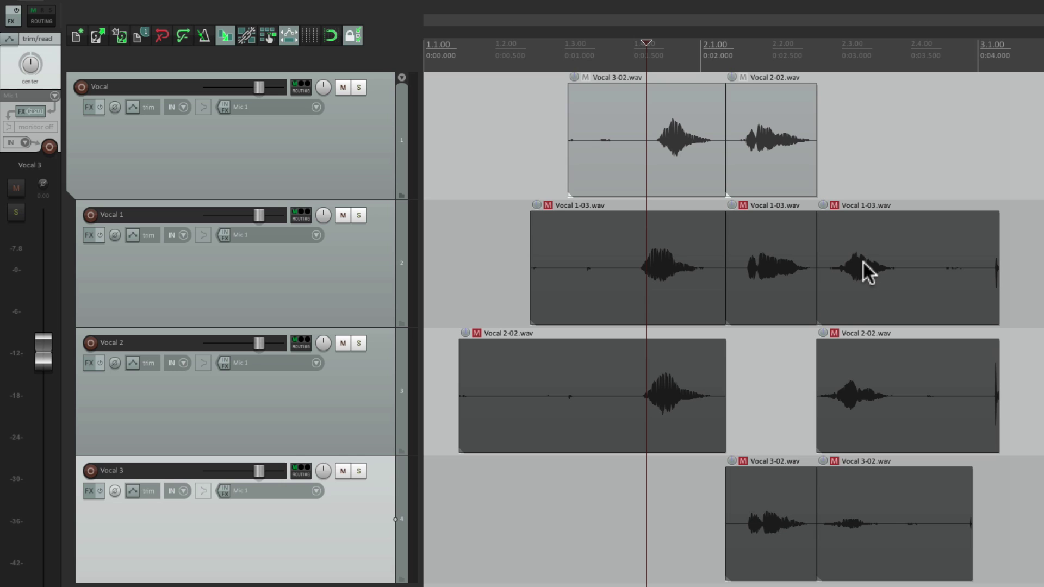
left_click(834, 205)
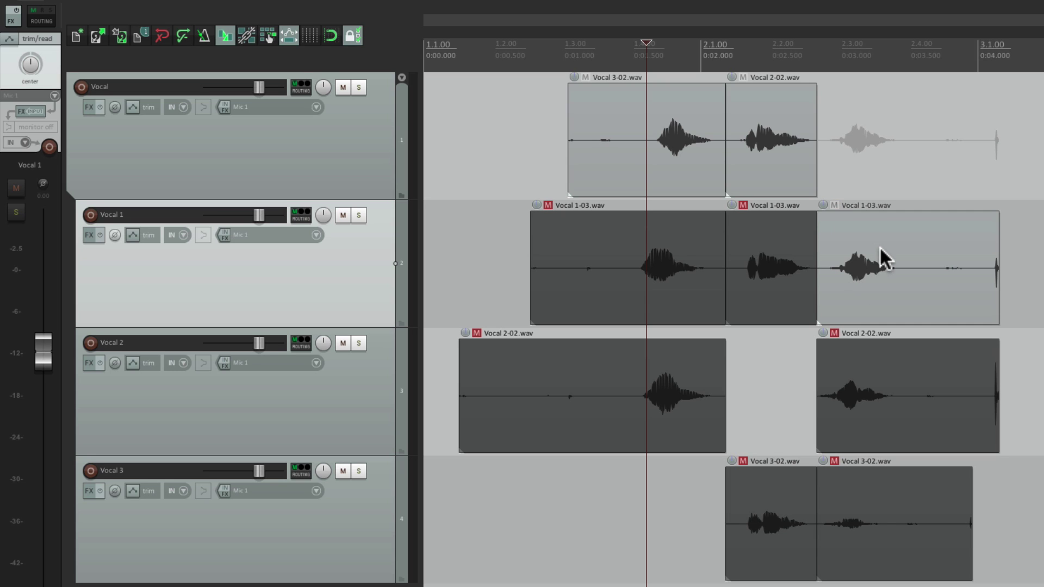
Step: Try moving the last Vocal 1 segment onto the Vocal folder track and copying it there with the original muted, undoing both attempts
left_click_drag(860, 227, 879, 181)
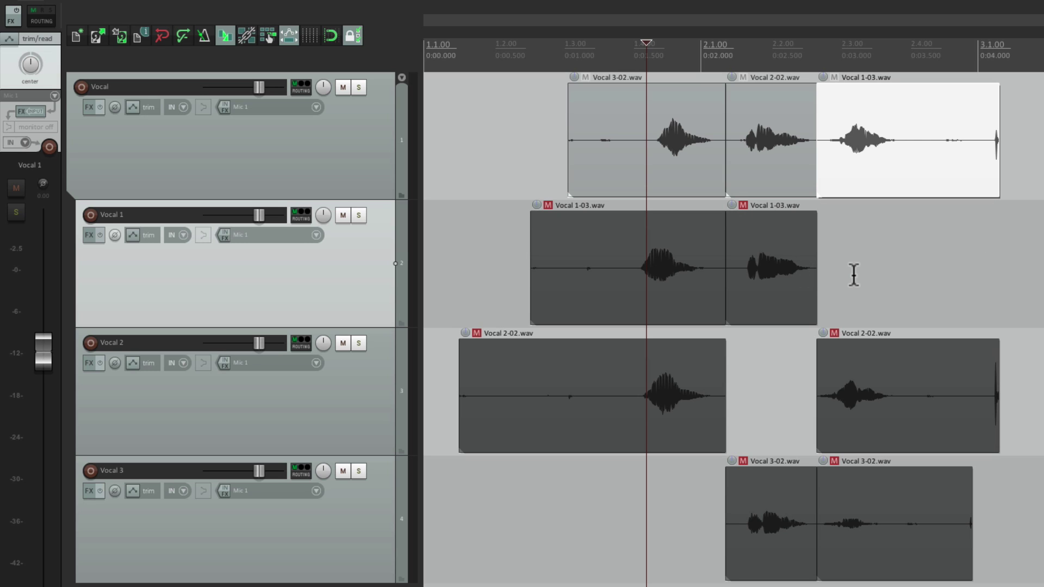
key("ctrl+z")
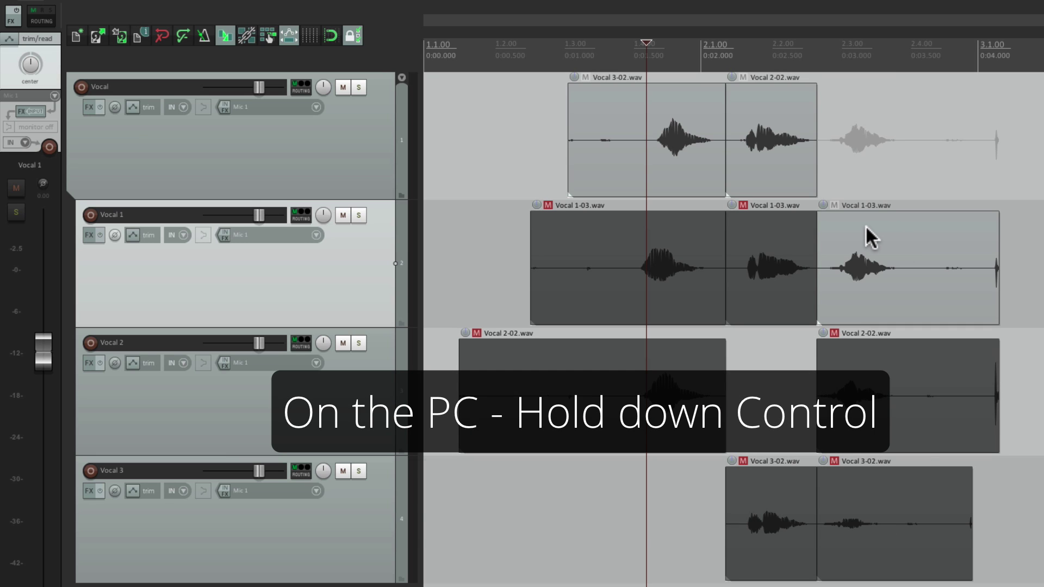
left_click_drag(860, 227, 859, 169)
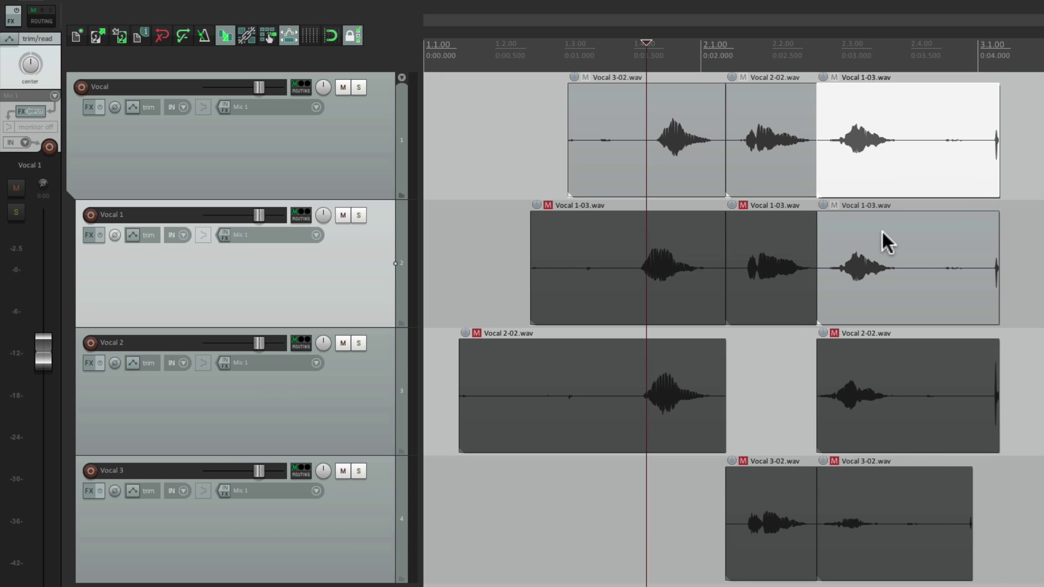
left_click(836, 204)
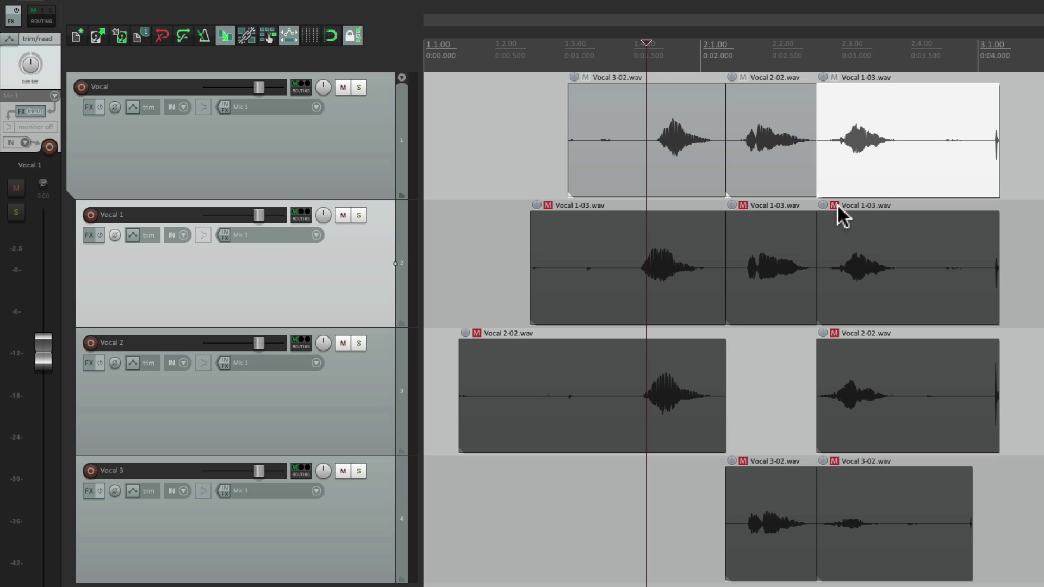
key("ctrl+z")
key("ctrl+z")
Step: Move the last Vocal 1 segment onto the Vocal folder track, and overlap the comp segments' edges into crossfades at both joins
left_click_drag(849, 221, 870, 155)
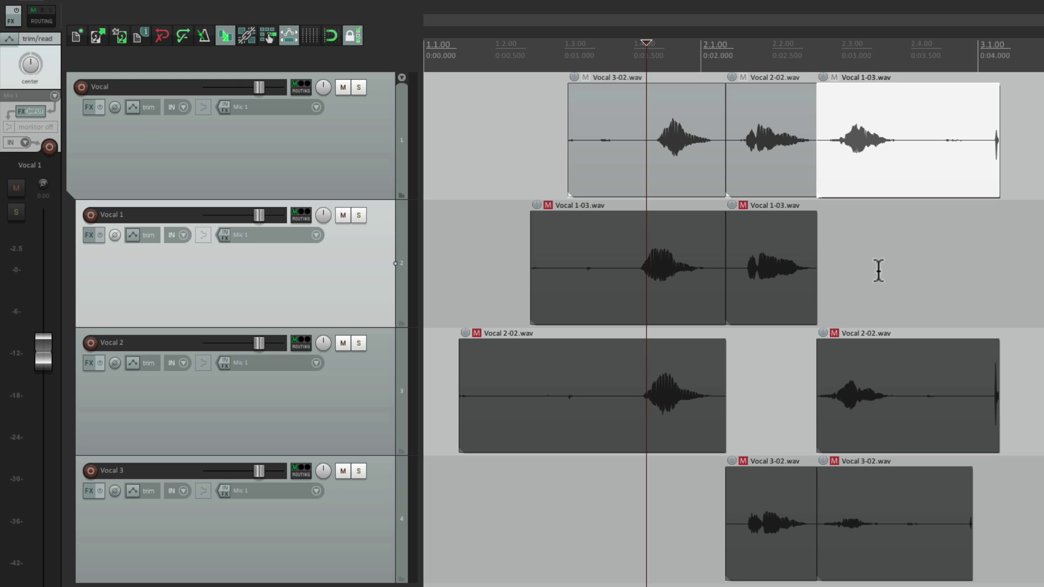
scroll(800, 266, "up", 3)
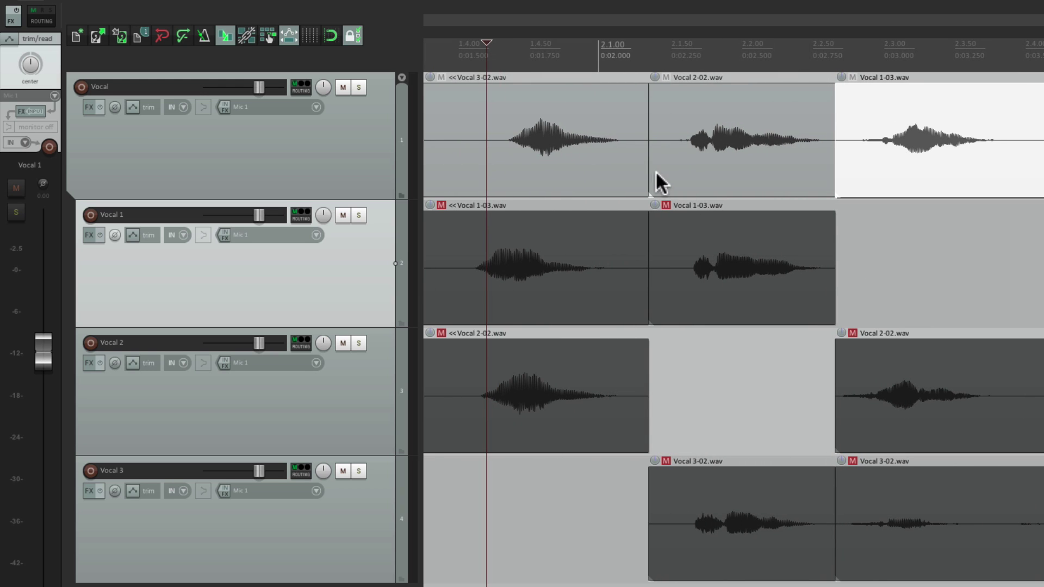
left_click_drag(651, 162, 625, 163)
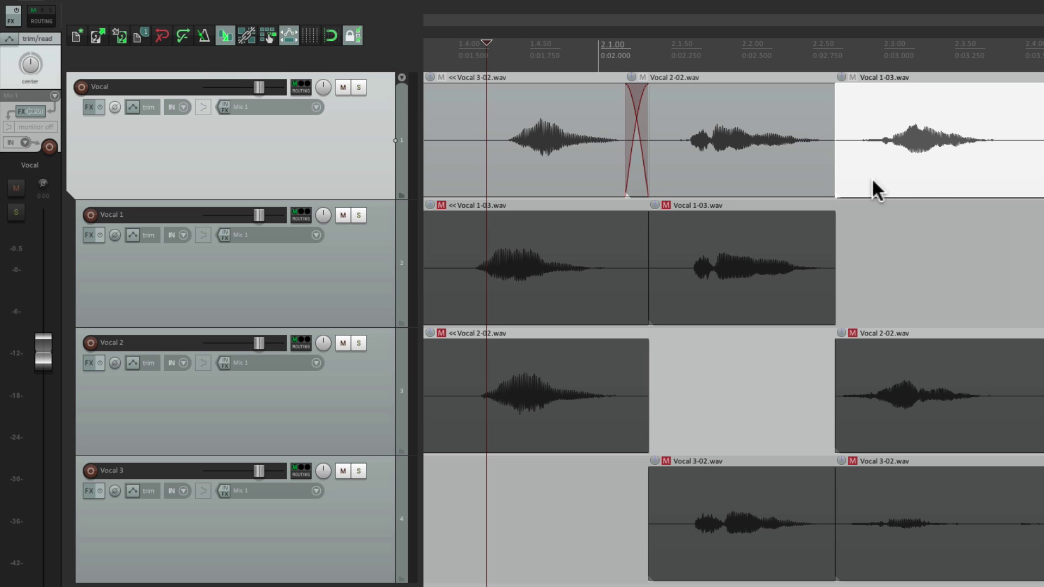
mouse_move(839, 172)
left_mouse_down()
mouse_move(816, 168)
mouse_move(872, 168)
mouse_move(832, 168)
left_mouse_up()
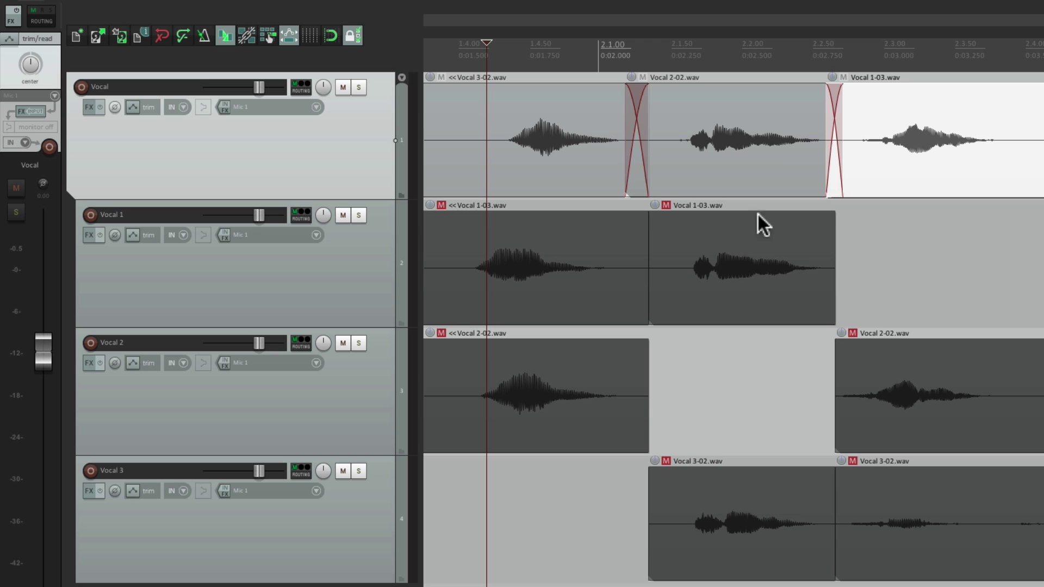
mouse_move(645, 163)
left_mouse_down()
mouse_move(690, 163)
mouse_move(657, 164)
left_mouse_up()
Step: Trim the comp's start to about 1.5 seconds and its end to about 3.6 seconds, and play it back
scroll(686, 183, "down", 4)
left_click_drag(528, 163, 578, 162)
scroll(564, 167, "up", 2)
left_click_drag(1016, 181, 946, 189)
left_click(572, 109)
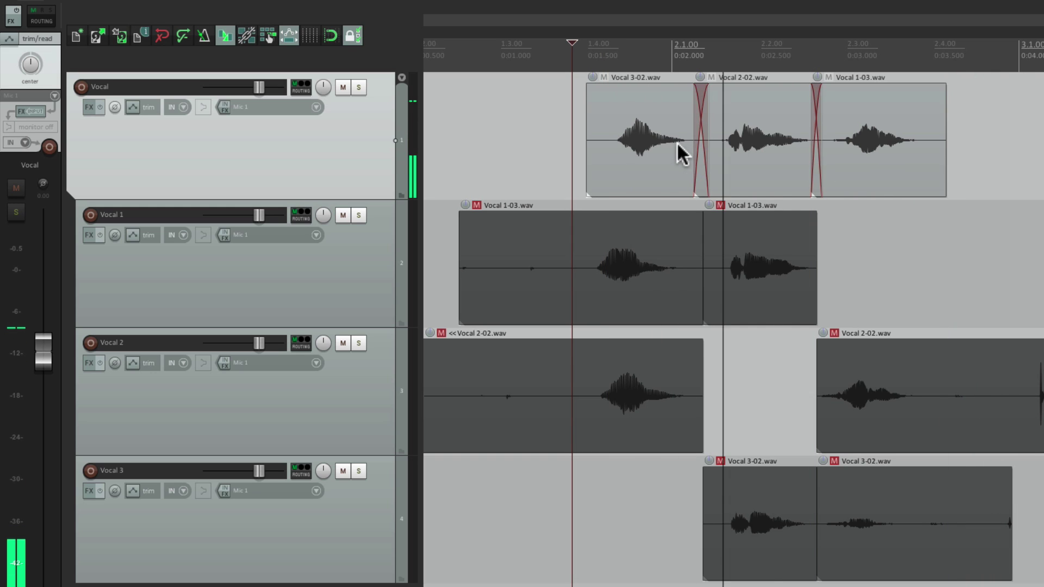
key("space")
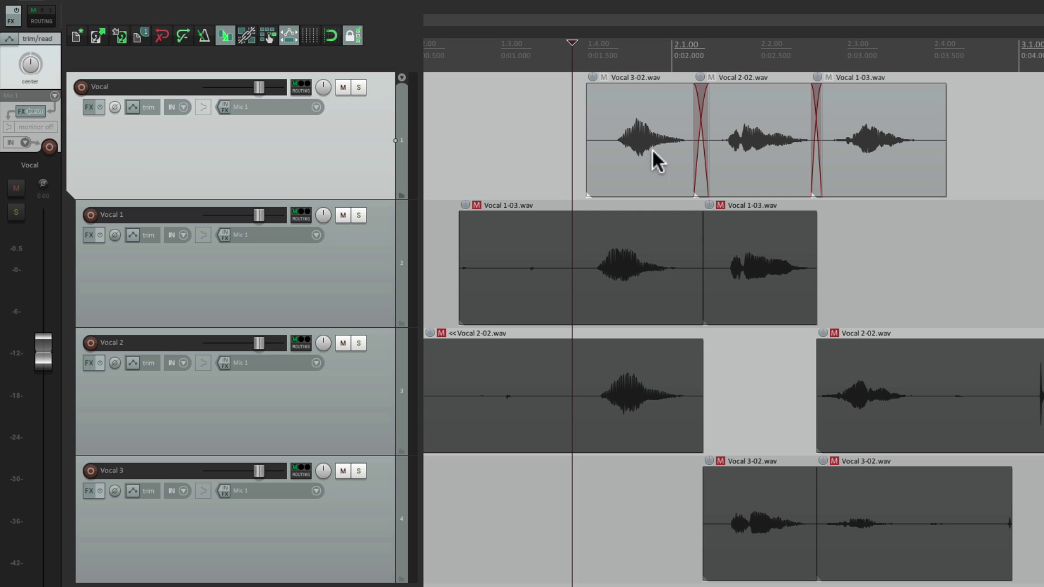
Step: Mute the Vocal 1, Vocal 2 and Vocal 3 tracks together
left_click(321, 302)
left_click(347, 525, "shift")
key("F5")
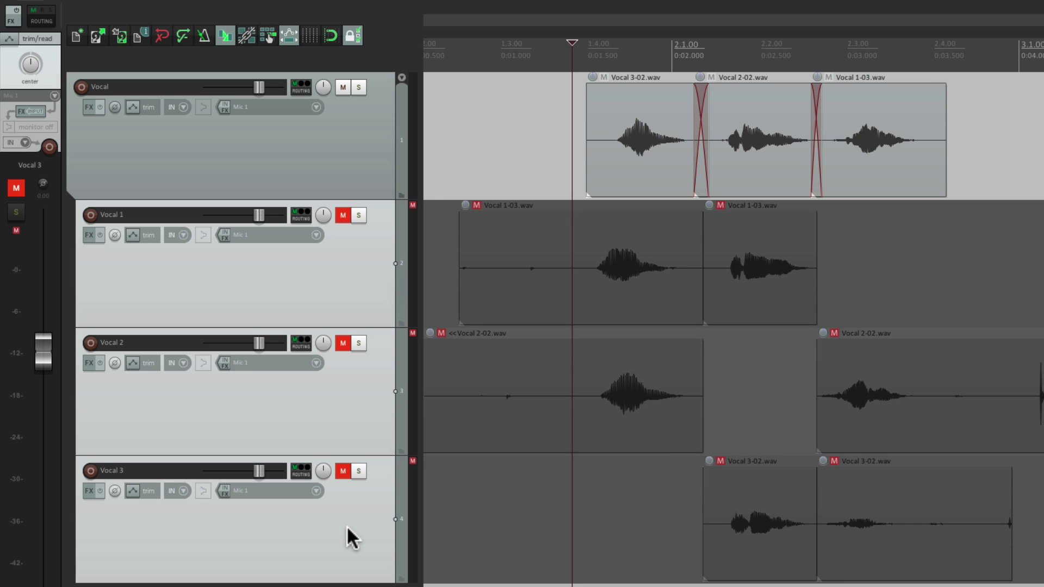
Step: Lock the track controls of Vocal 1, Vocal 2 and Vocal 3, and select the Vocal folder track
right_click(353, 294)
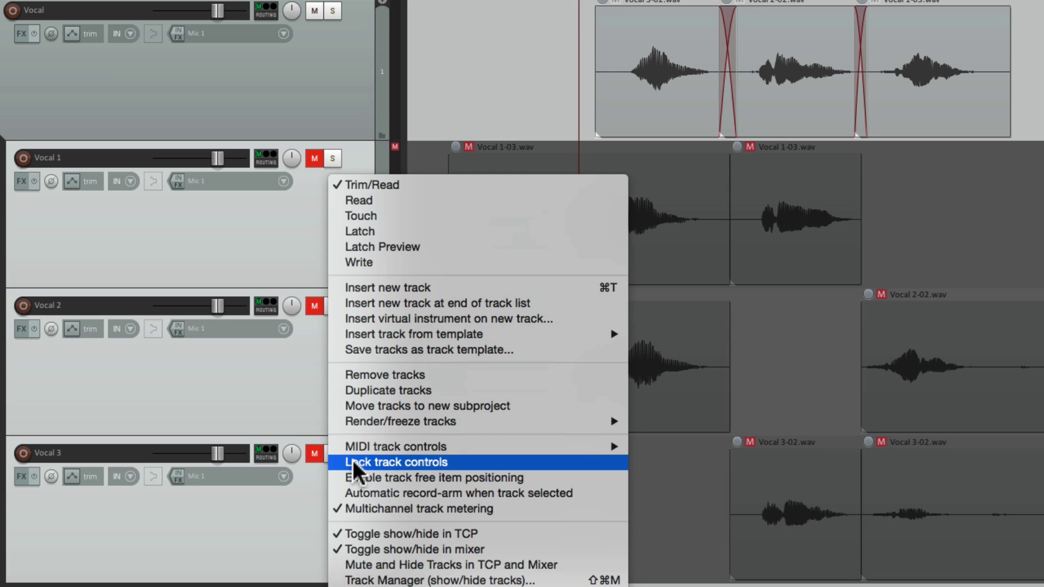
left_click(352, 461)
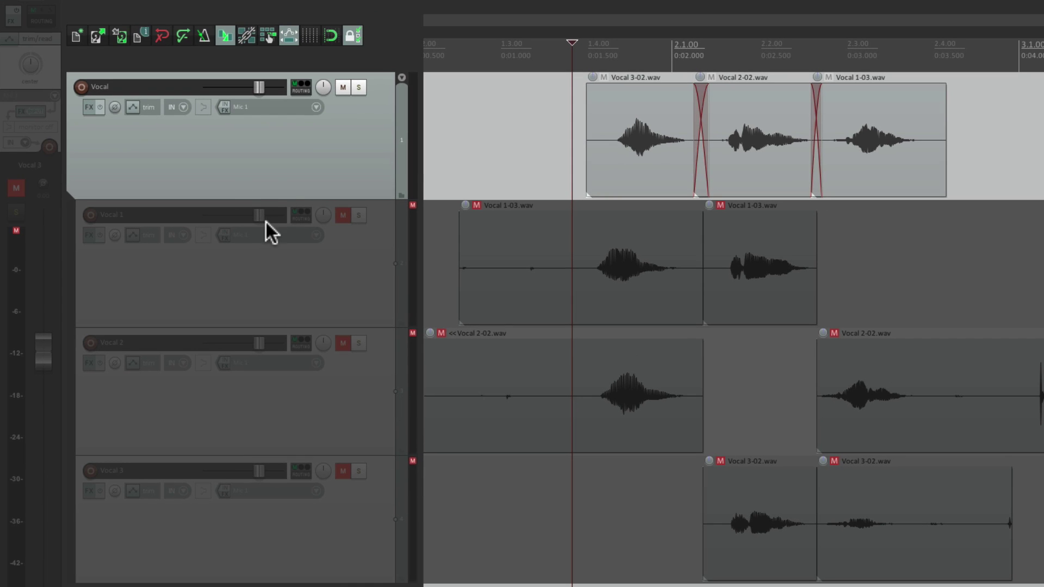
left_click(261, 220)
left_click(311, 155)
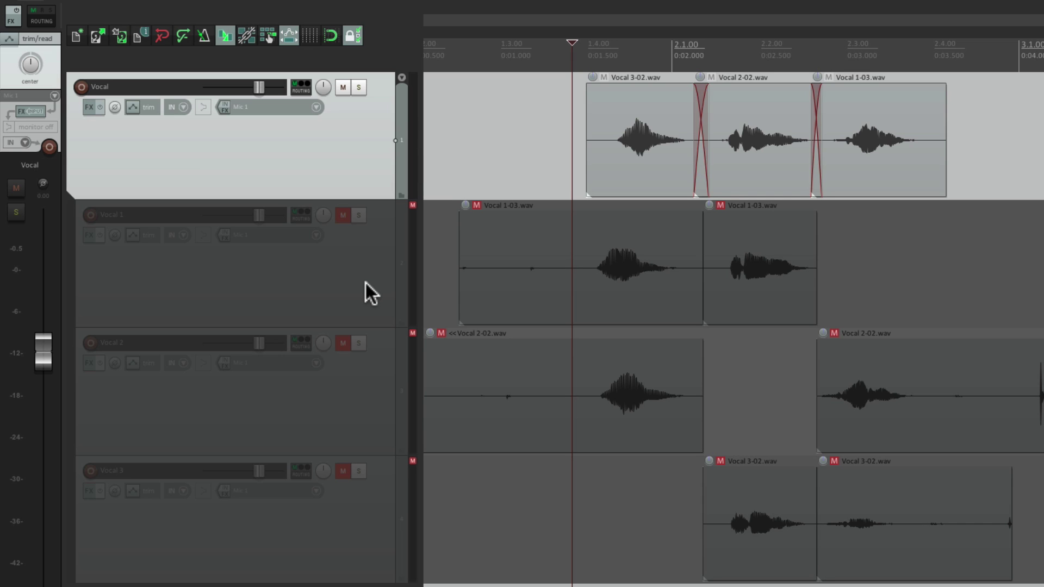
Step: Collapse the Vocal folder's child tracks fully, and expand them again
left_click(400, 80)
left_click(400, 79)
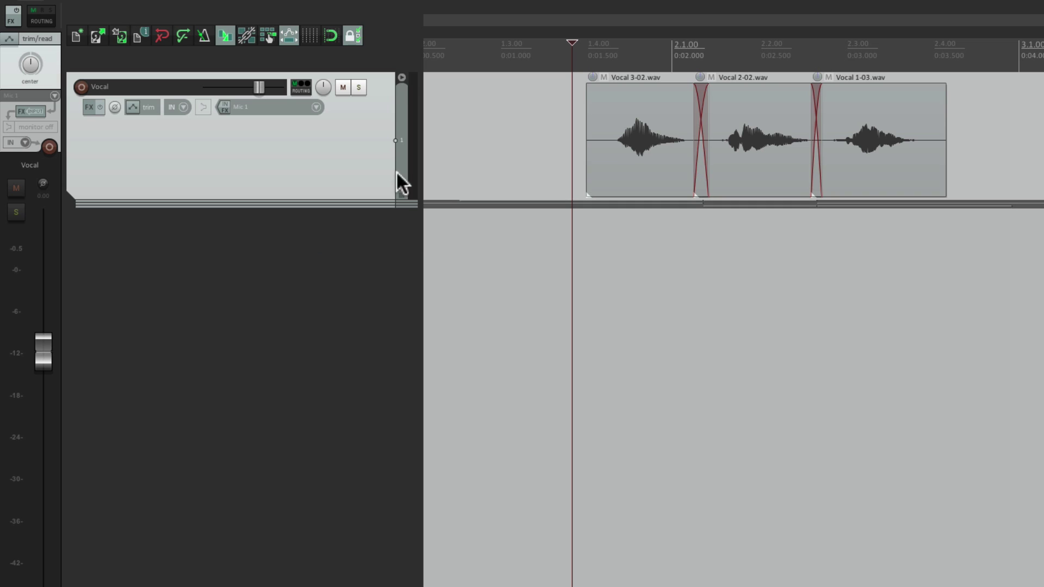
left_click(565, 129)
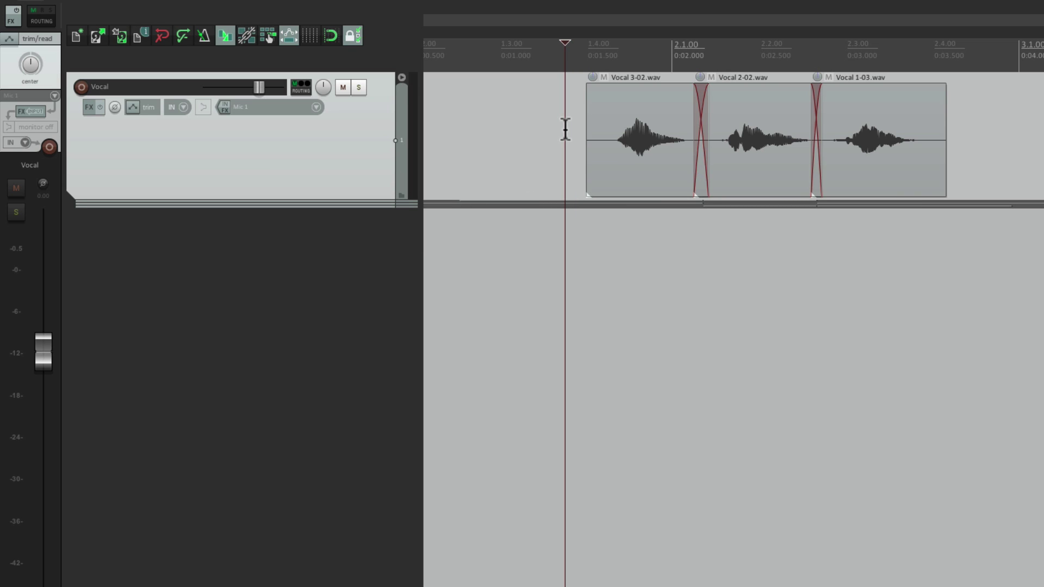
left_click(403, 77)
Step: Hide the Vocal 1, Vocal 2 and Vocal 3 tracks from both TCP and MCP using the Track Manager
left_click(373, 258)
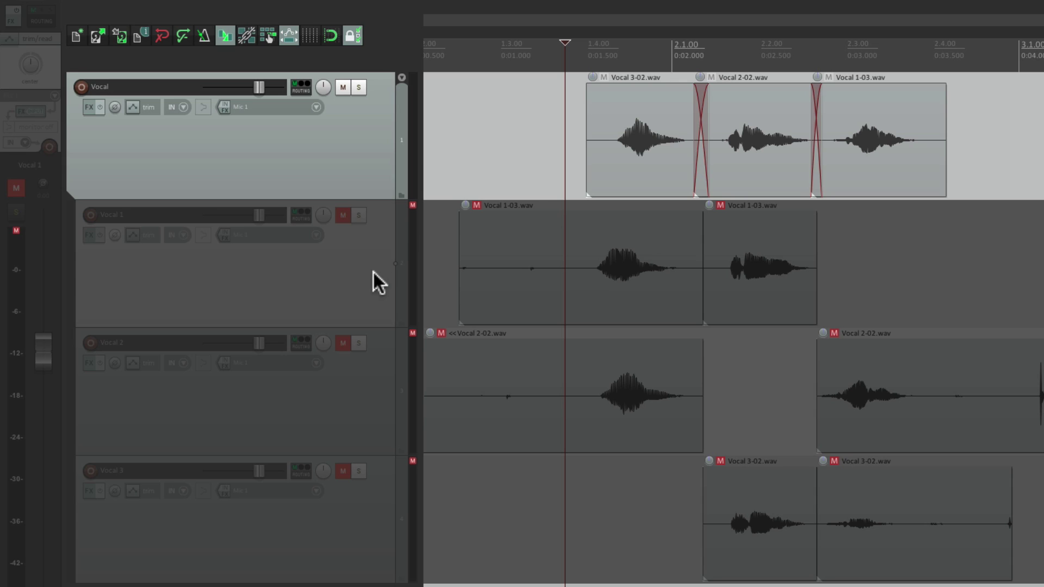
left_click(356, 526)
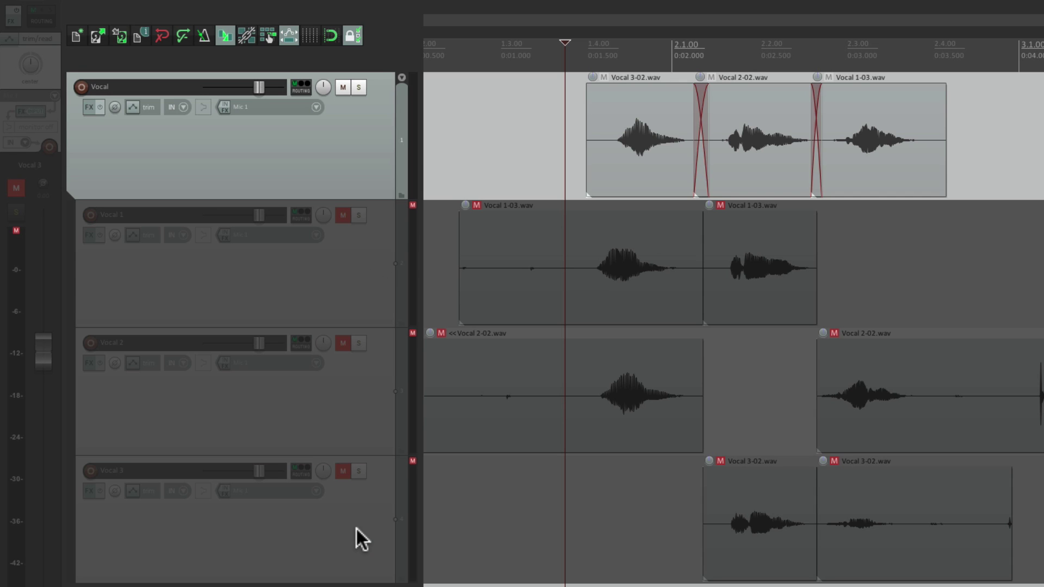
key("super+shift+m")
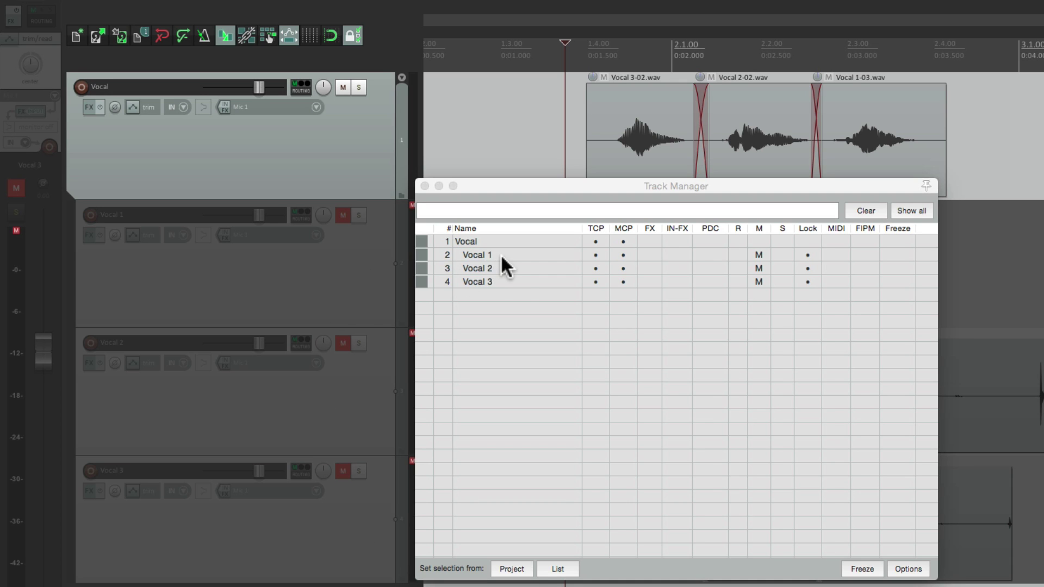
left_click_drag(500, 253, 520, 278)
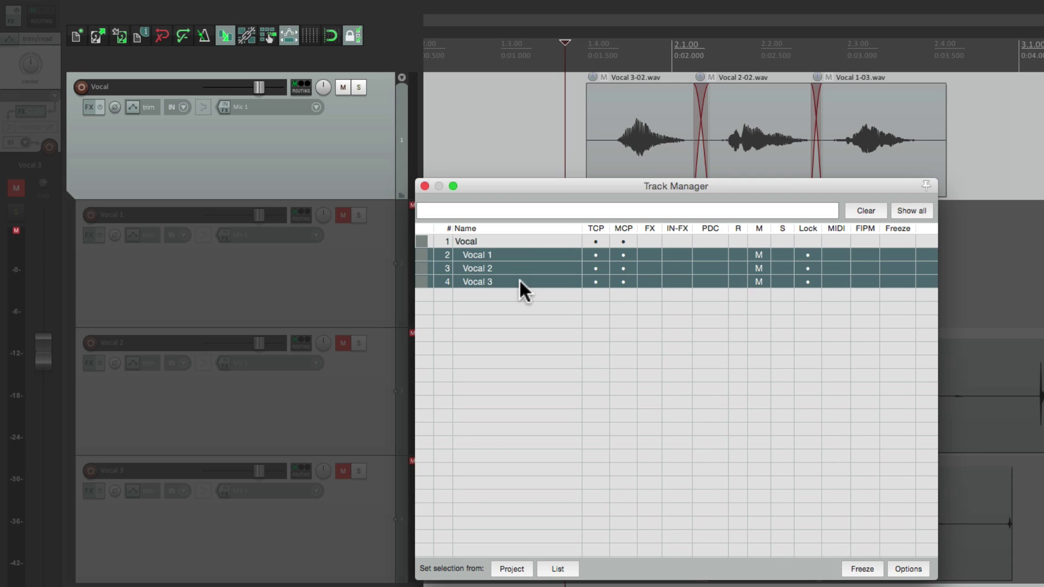
left_click(602, 255)
left_click(629, 253)
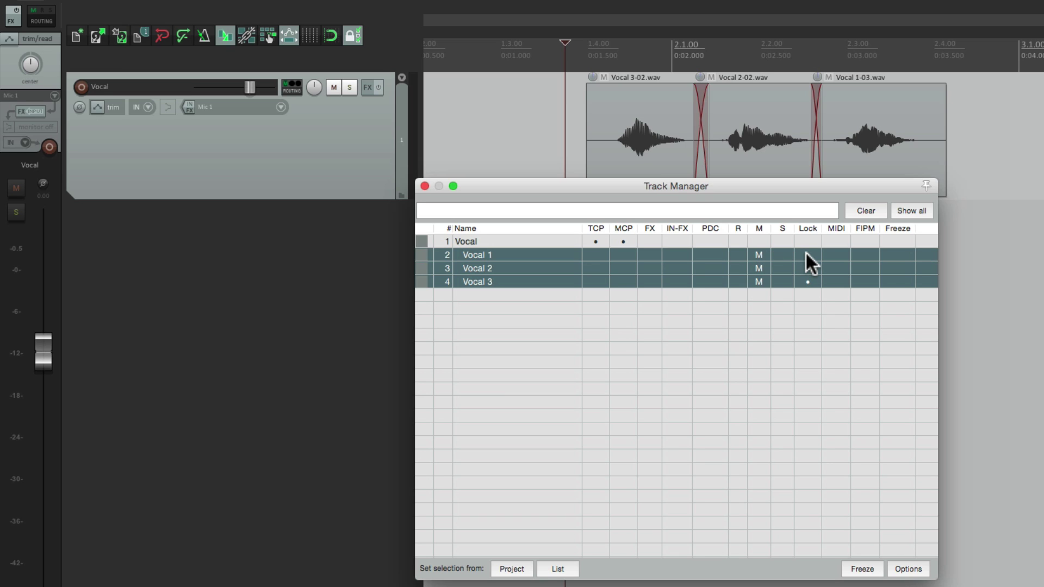
key("Escape")
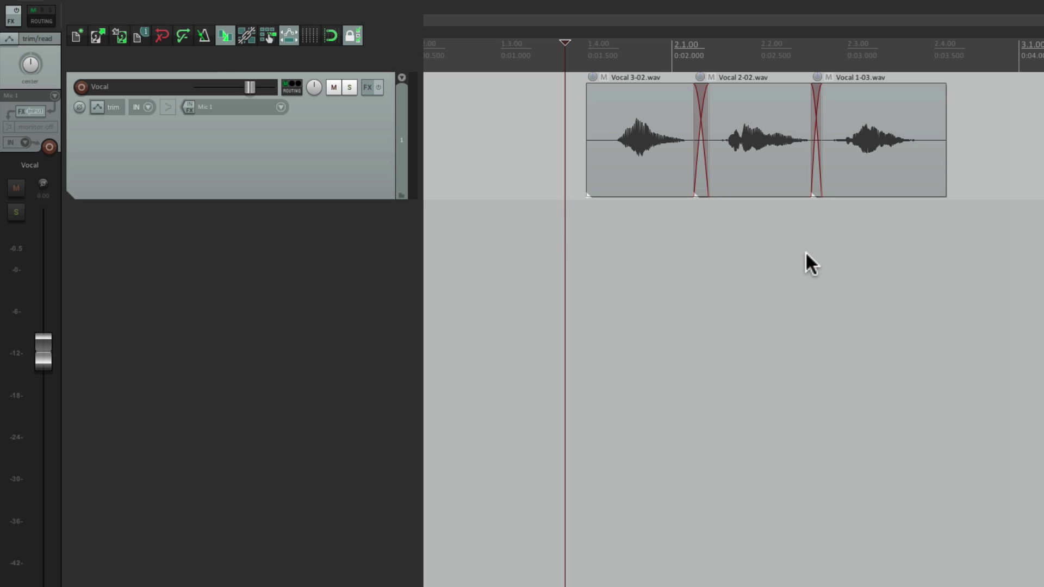
Step: Audition the finished comp on the Vocal track from just before its first segment
left_click(574, 219)
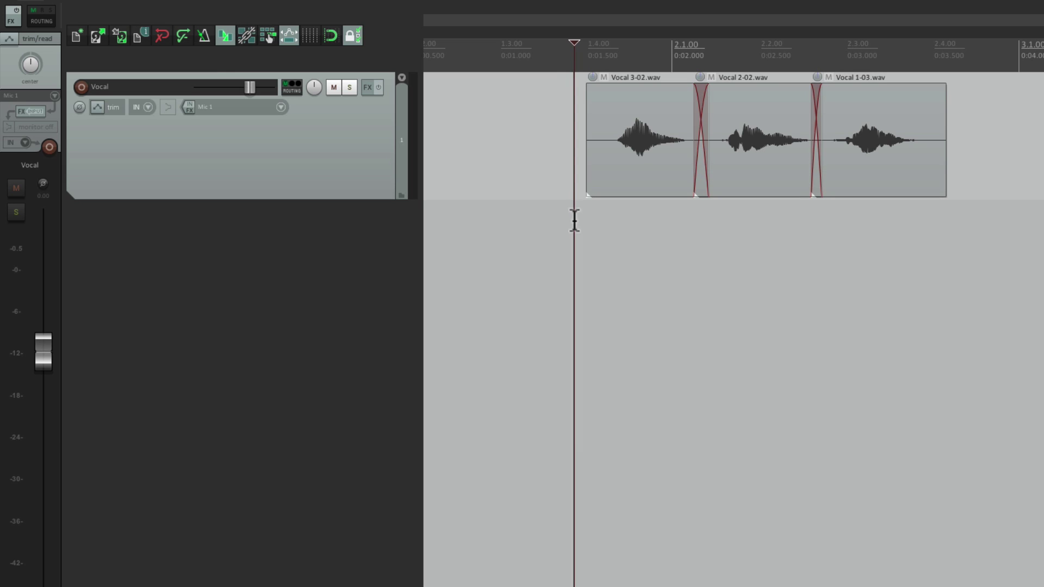
key("space")
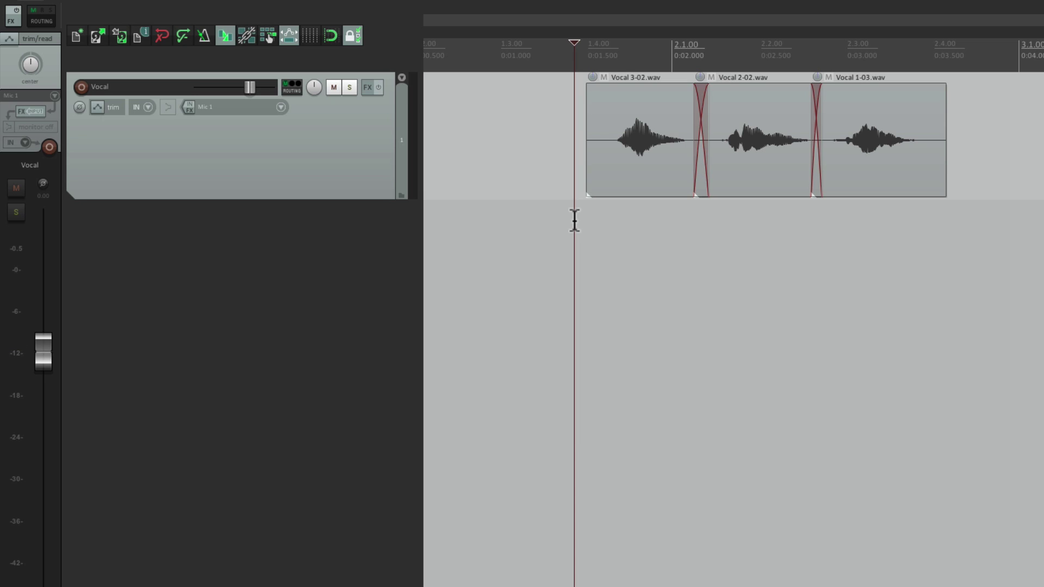
Step: Unlock and unmute the Vocal 1, Vocal 2 and Vocal 3 tracks and show them in the TCP using the Track Manager
key("super+shift+m")
left_click(543, 259)
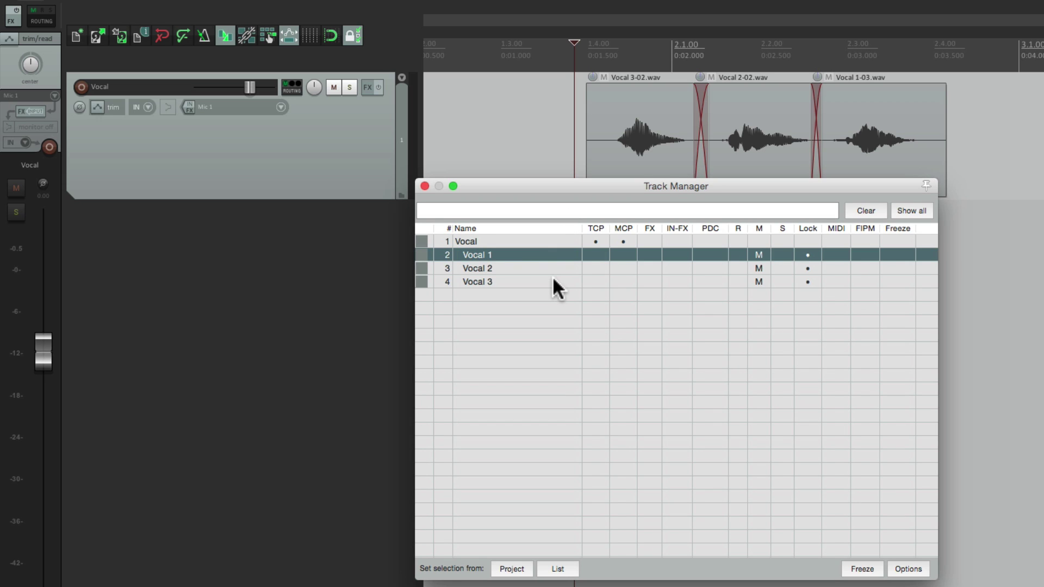
left_click(629, 277, "shift")
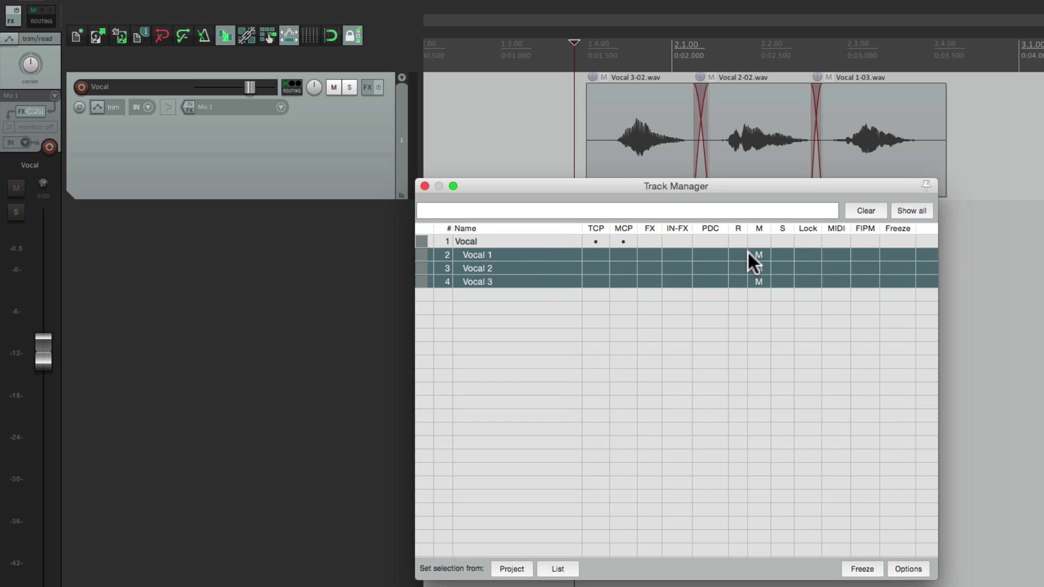
left_click(592, 255)
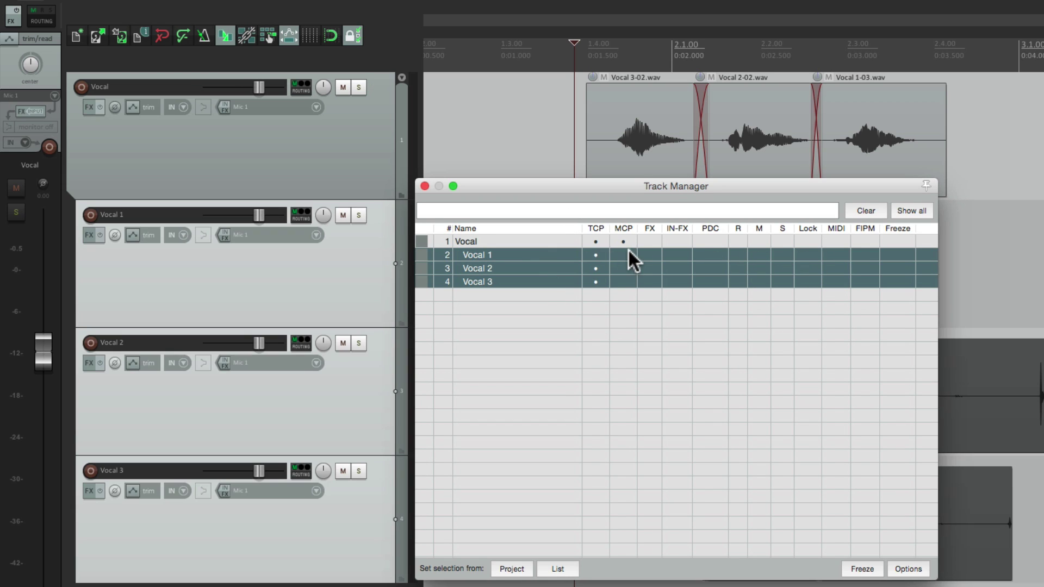
key("super+shift+m")
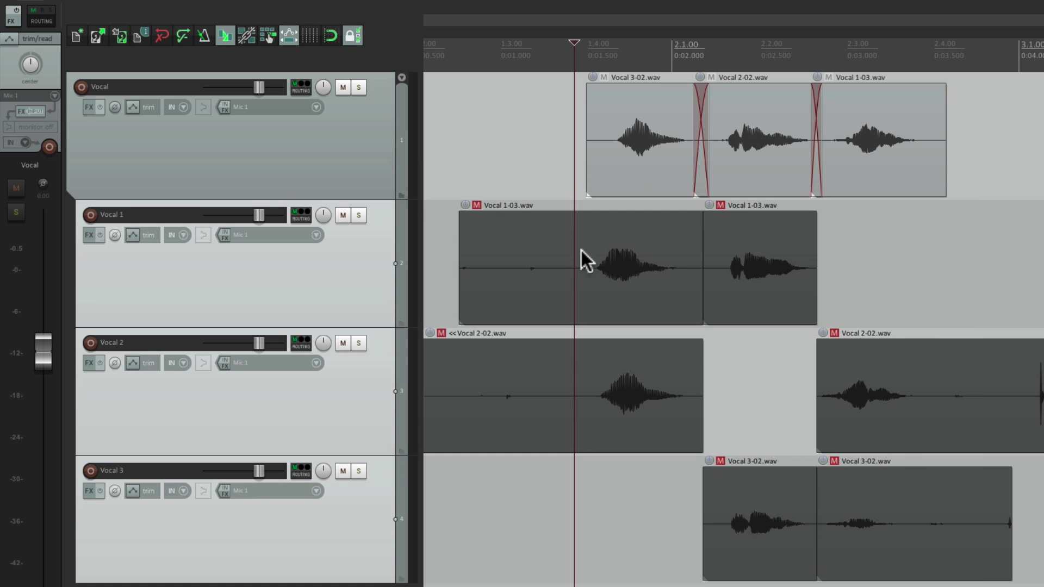
Step: Mute the first comp segment on the Vocal track, unmute the first item on Vocal 1, and audition that alternative take
left_click(567, 186)
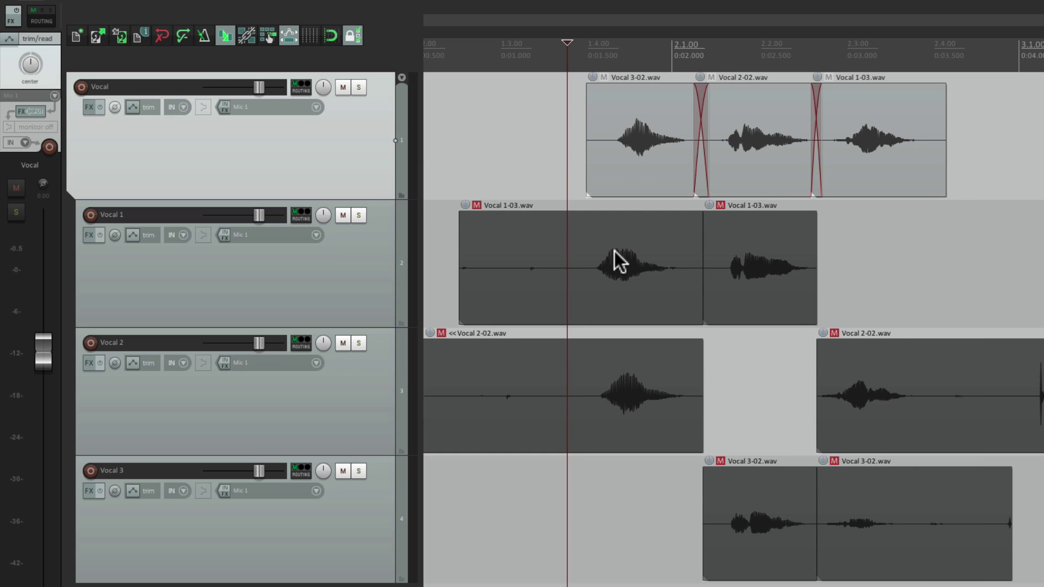
left_click(603, 77)
left_click(477, 205)
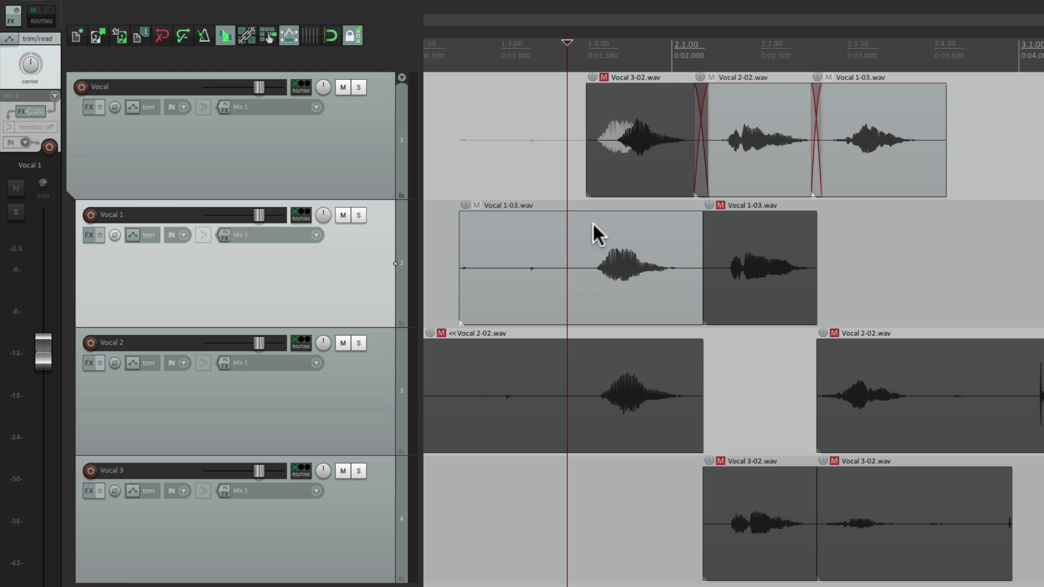
key("space")
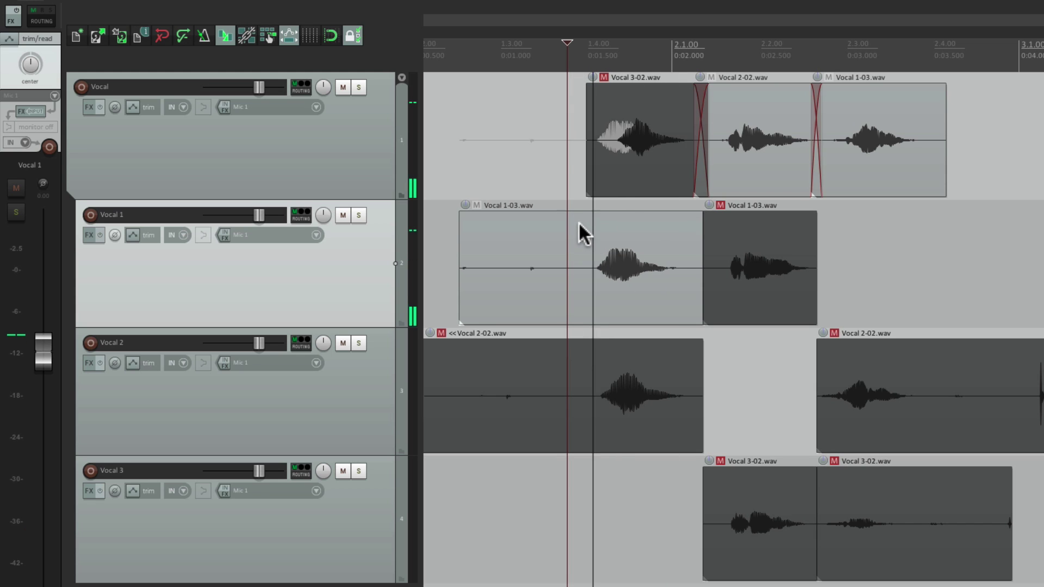
key("space")
Step: Mute the first Vocal 1 item again, unmute the first item on Vocal 2, and audition it in the comp
left_click(477, 205)
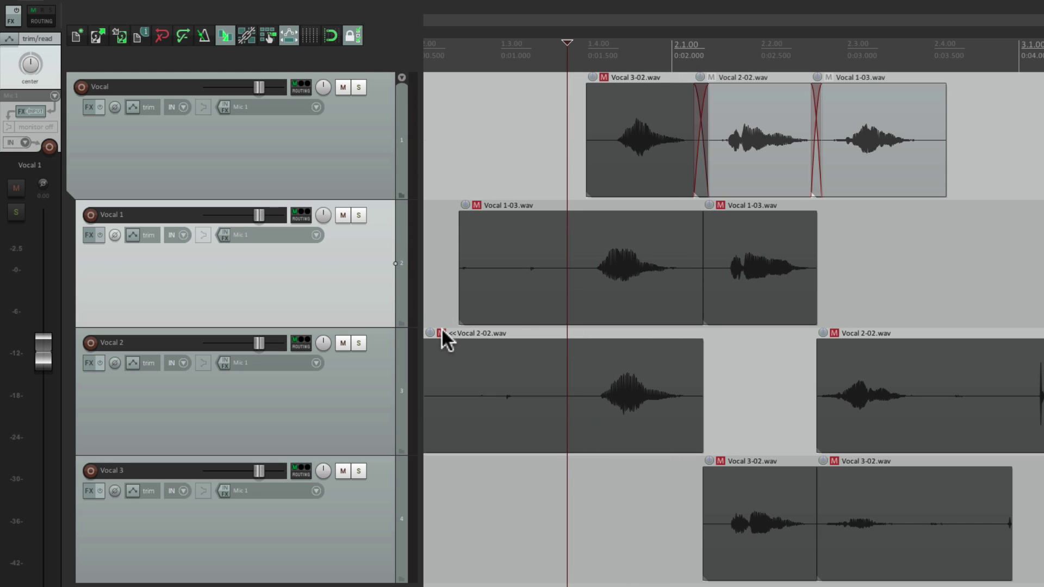
left_click(441, 333)
key("space")
key("space")
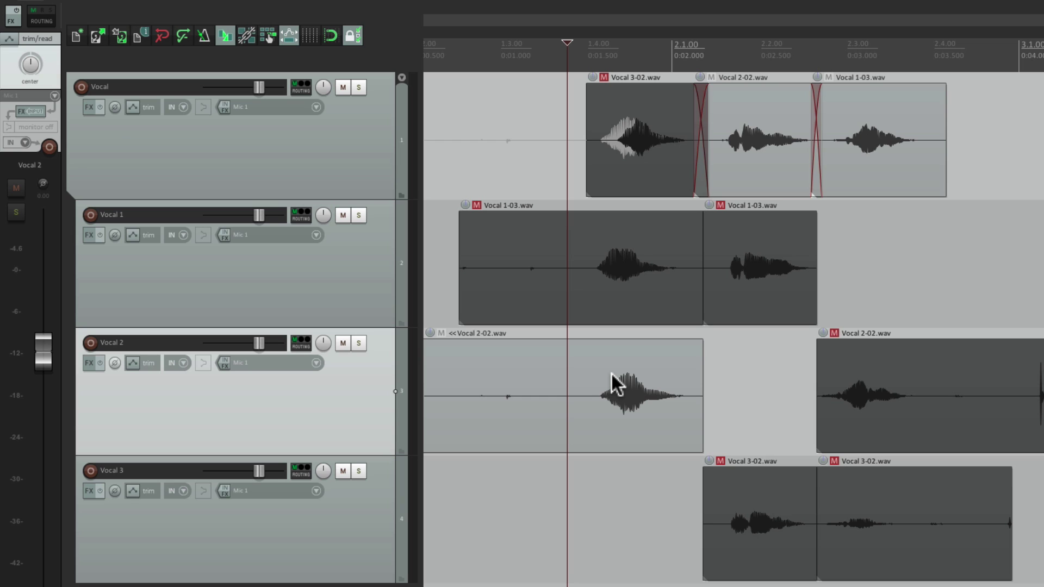
Step: Move the muted first comp segment back to the Vocal 3 track, and move the unmuted Vocal 2 item up to the Vocal track
left_click(627, 97)
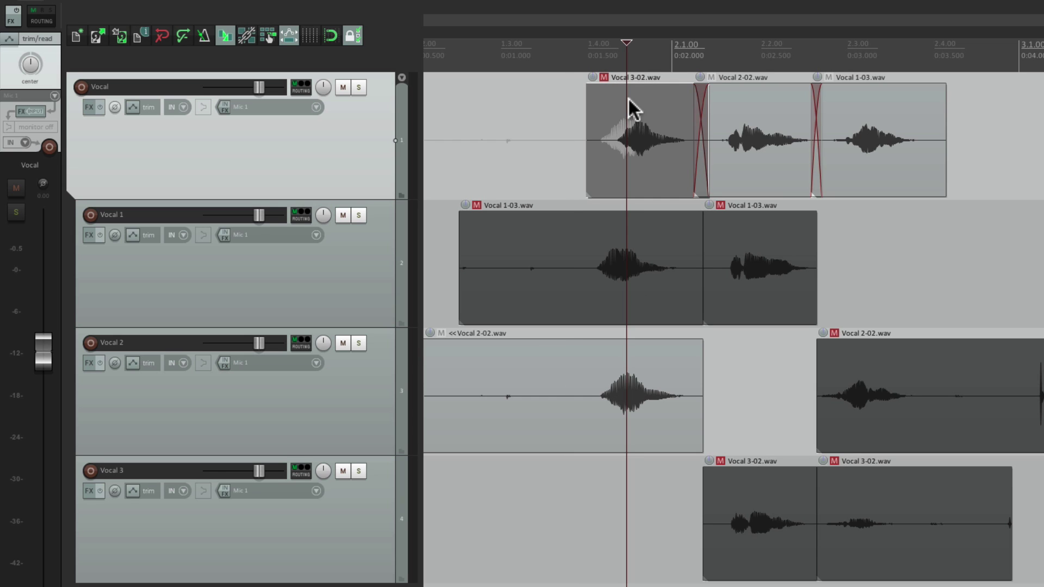
left_click_drag(628, 96, 611, 527)
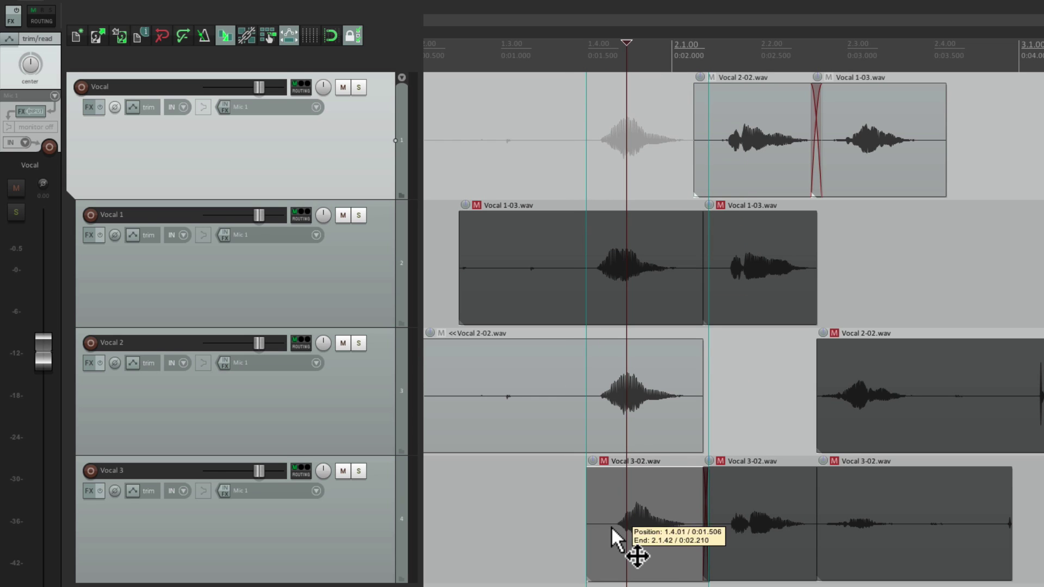
left_click(578, 357)
left_click_drag(579, 354, 591, 196)
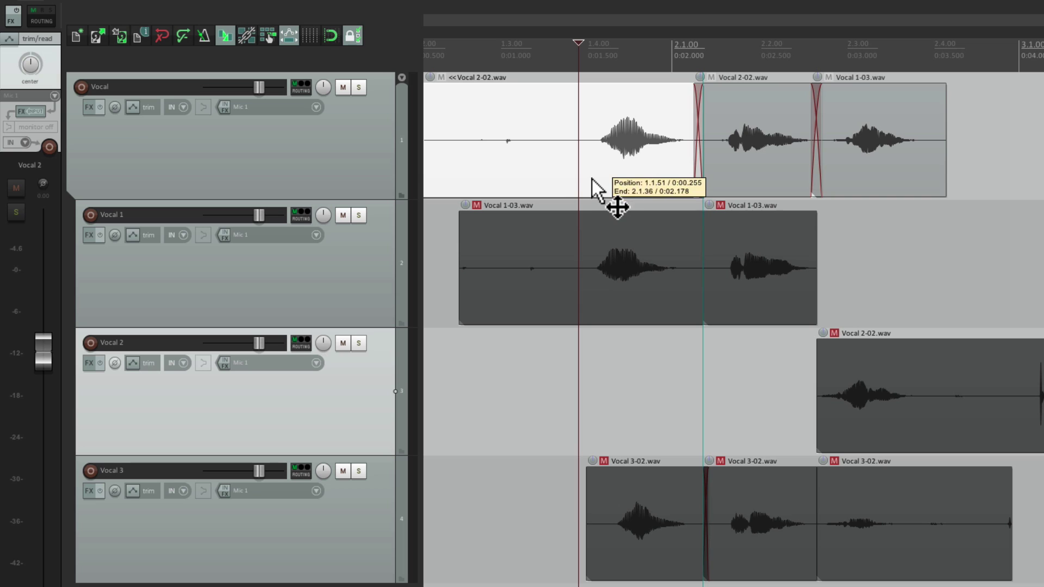
Step: Split the new first segment at the edit cursor, delete the part before it, and audition the comp from just before that segment
key("s")
key("Delete")
left_click(559, 133)
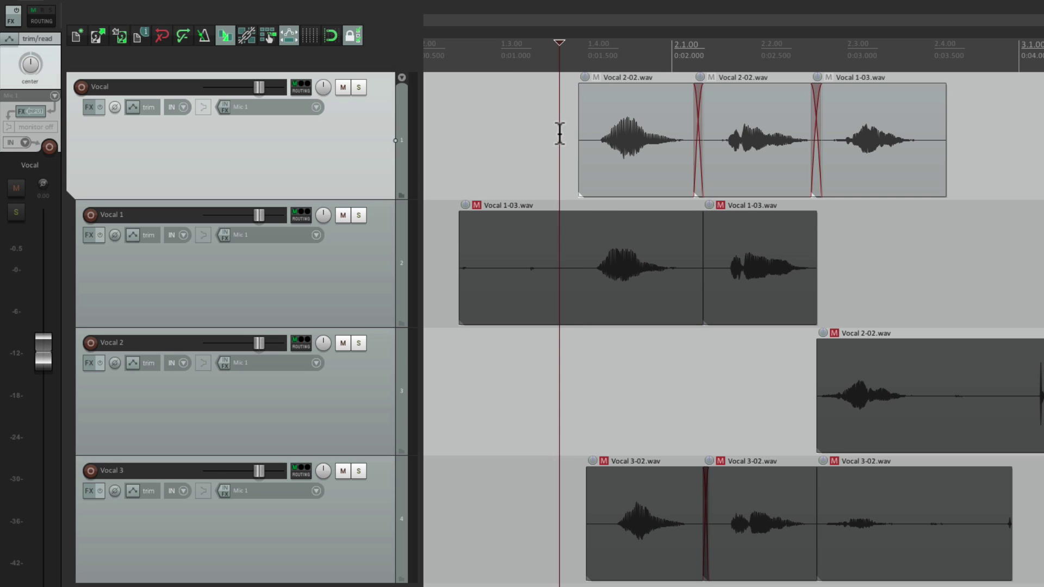
key("space")
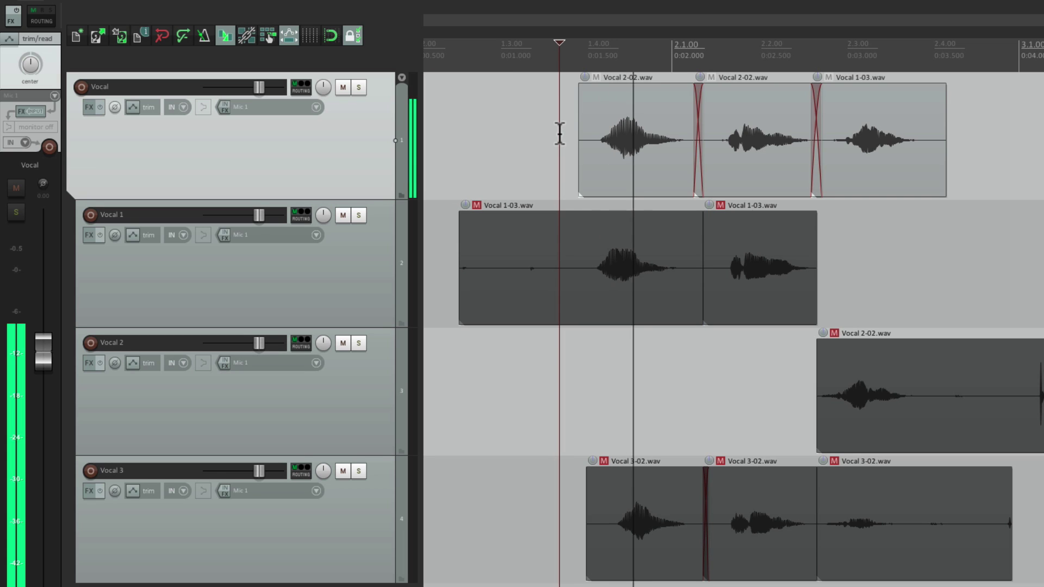
key("space")
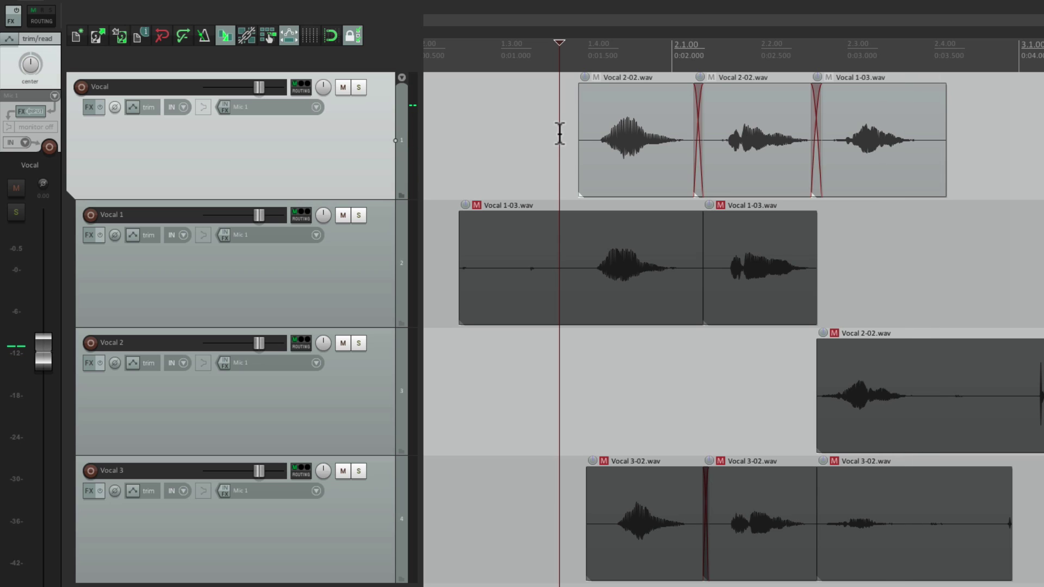